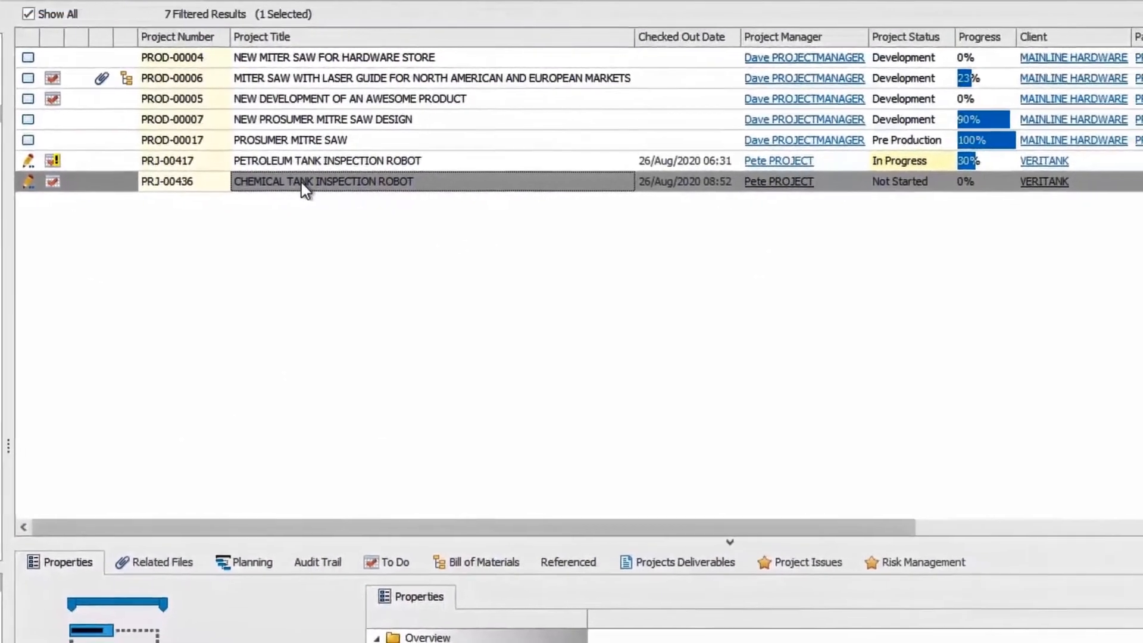
Add the Chemical Tank Inspection Robot project to the VERITANK Projects planning list, with the option to open that list.
right_click(295, 182)
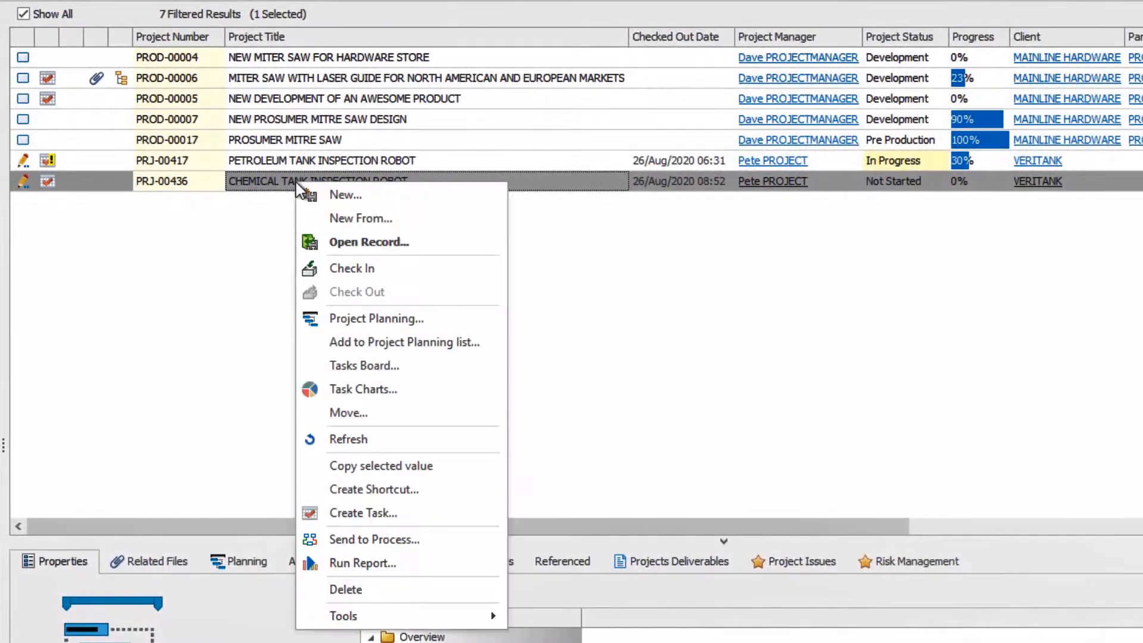
click(312, 342)
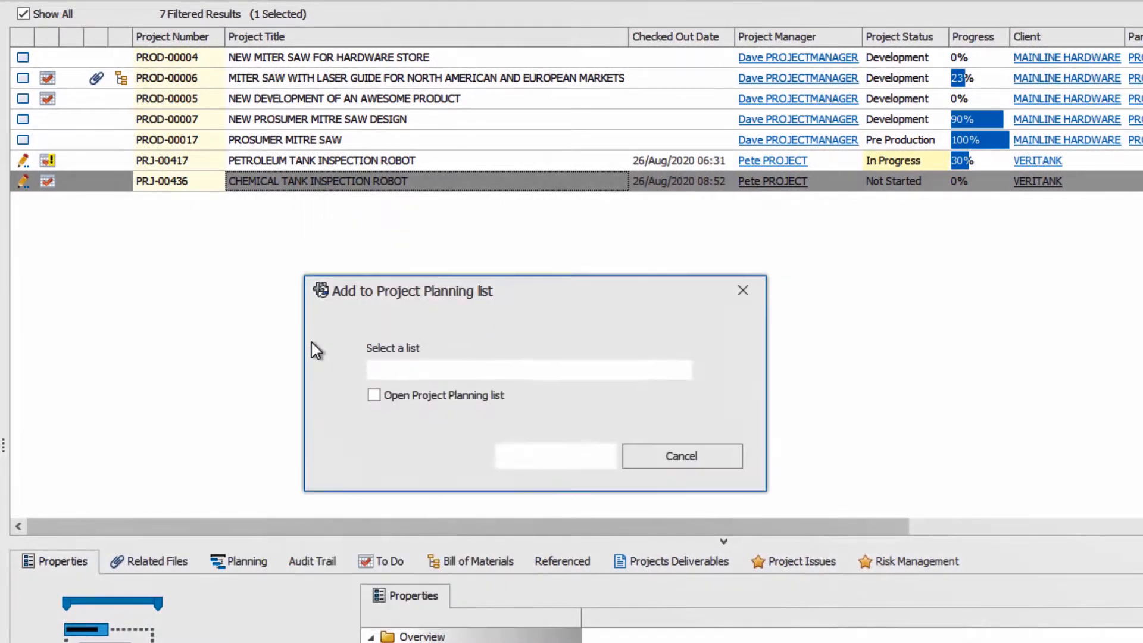
click(373, 373)
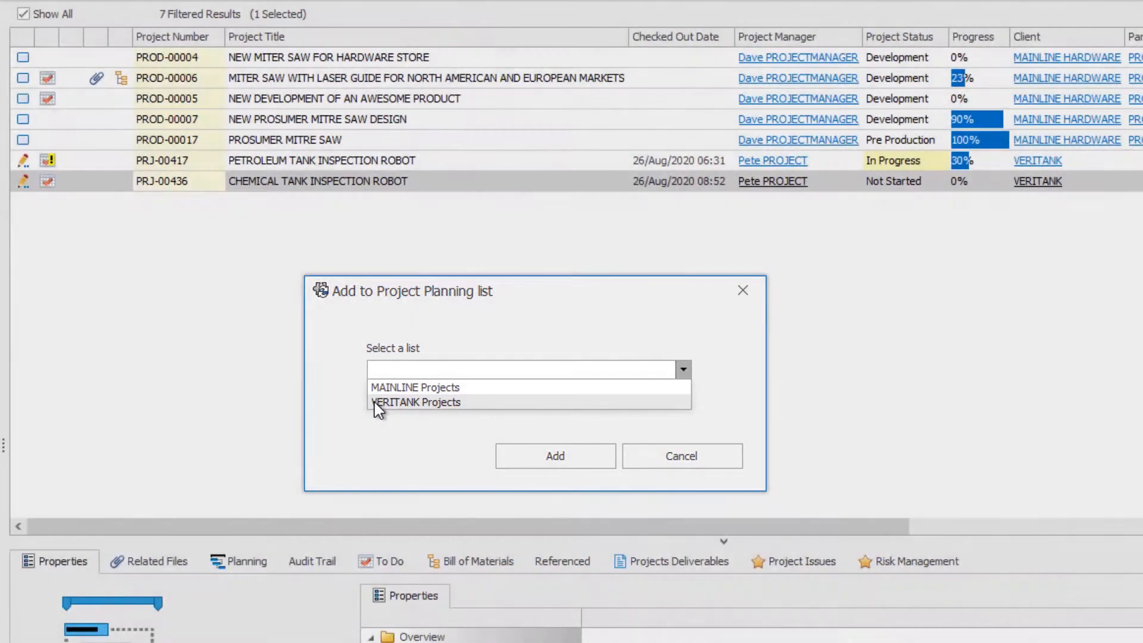
click(375, 403)
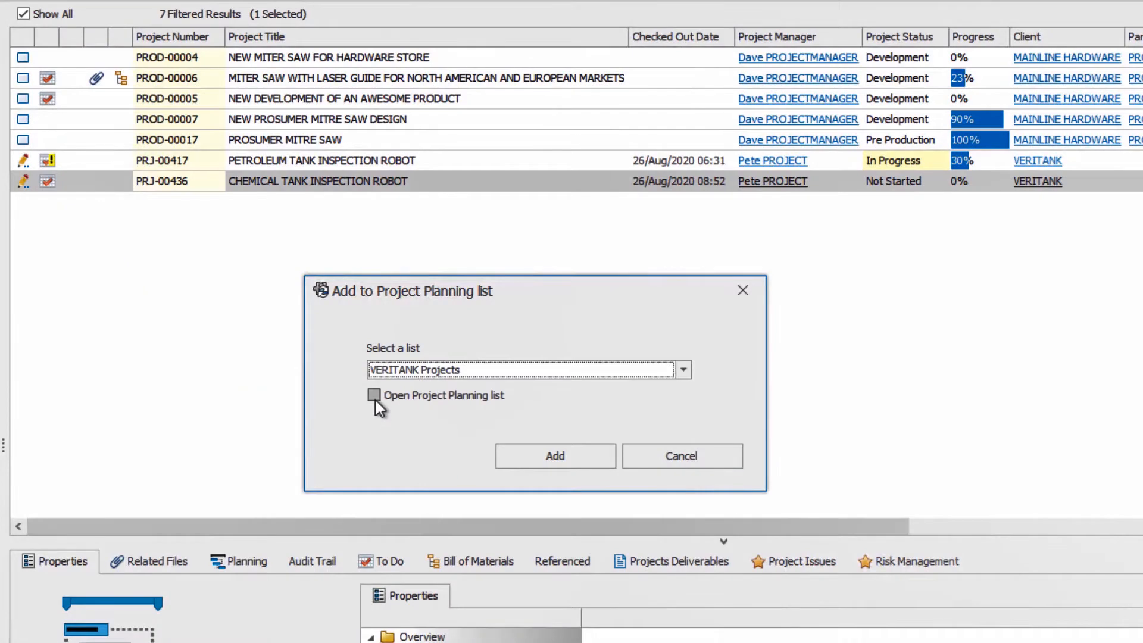
click(375, 398)
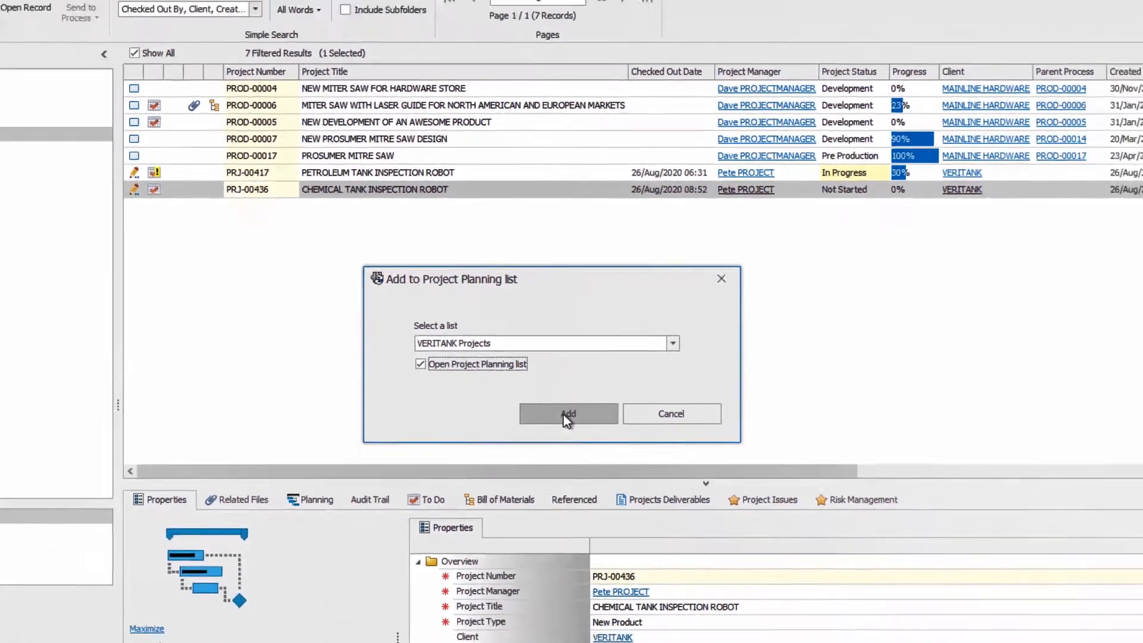
click(566, 414)
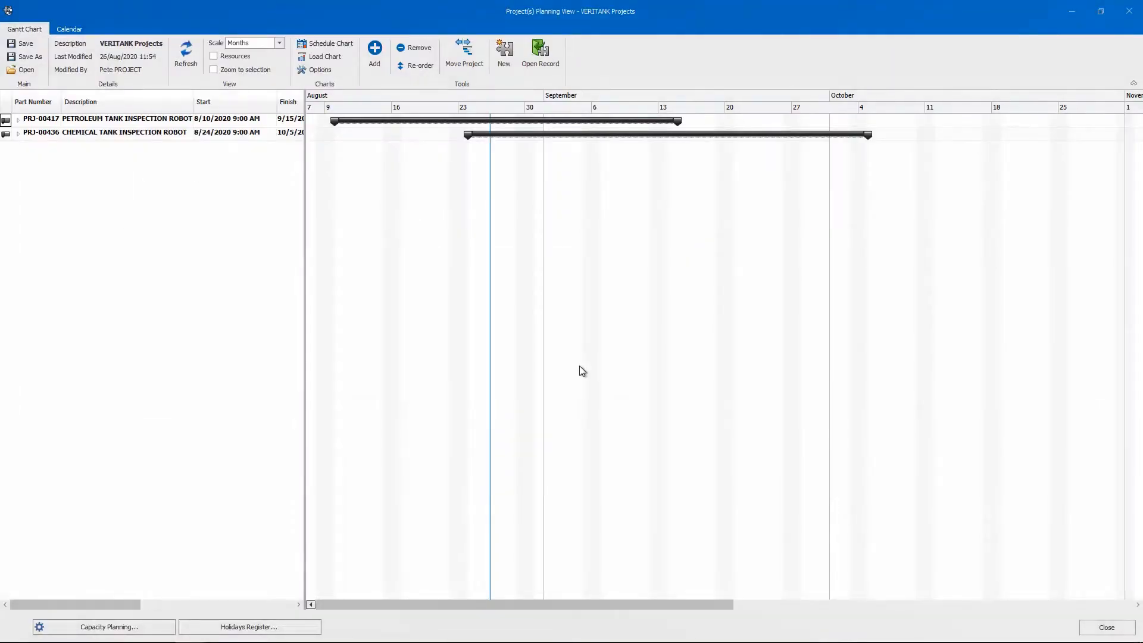
Show the load chart and move the Chemical Tank Inspection Robot project forward 15 days, including its edited tasks.
click(331, 56)
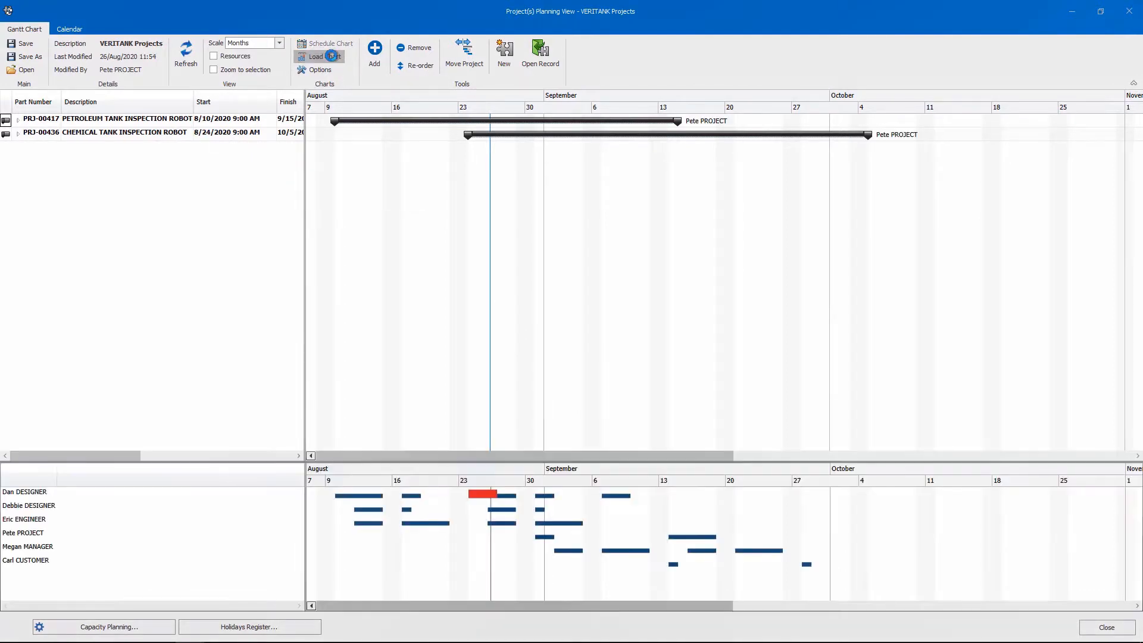
click(115, 131)
click(465, 69)
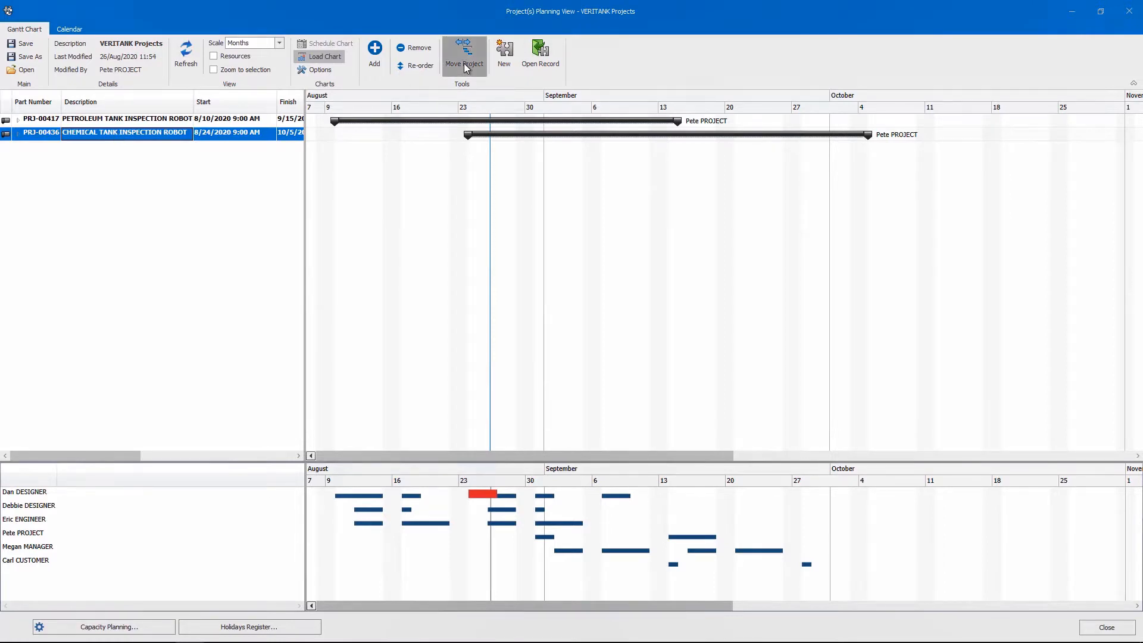
click(451, 338)
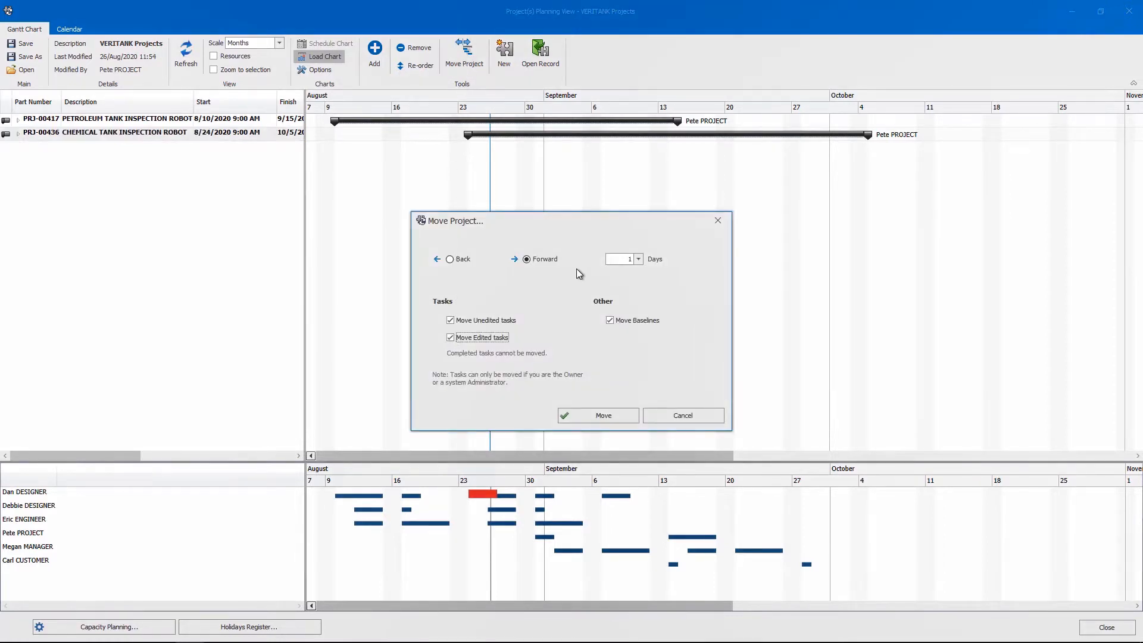
click(625, 259)
text(15)
click(602, 415)
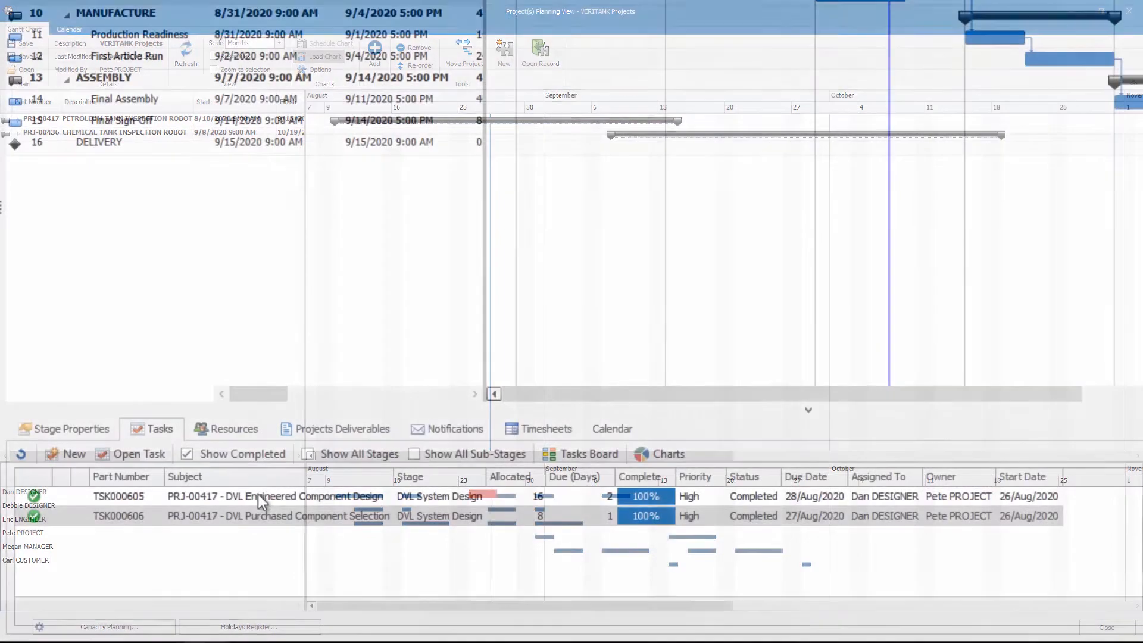
Examine the properties and attachments of the DVL Engineered Component Design task in project PRJ-00417, and close it.
click(258, 495)
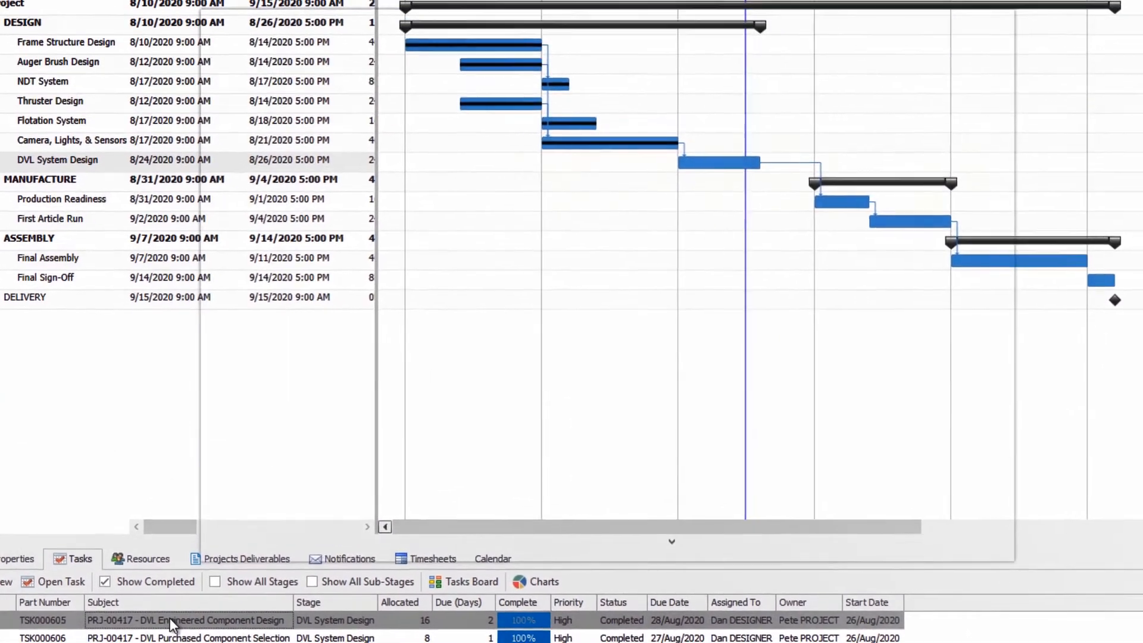
double_click(248, 509)
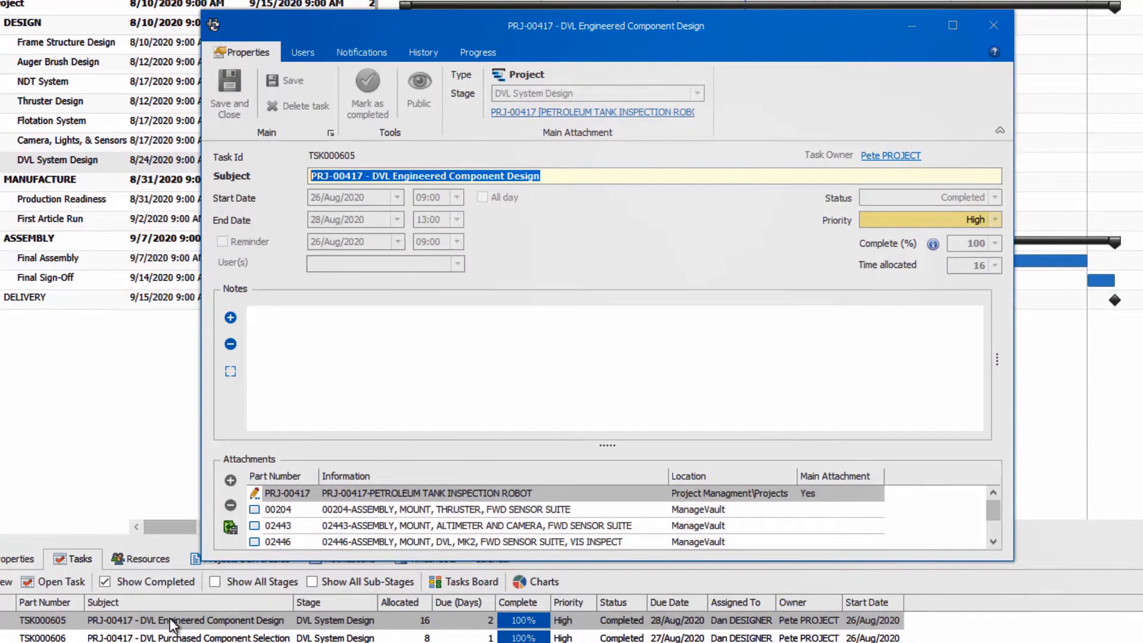
click(993, 25)
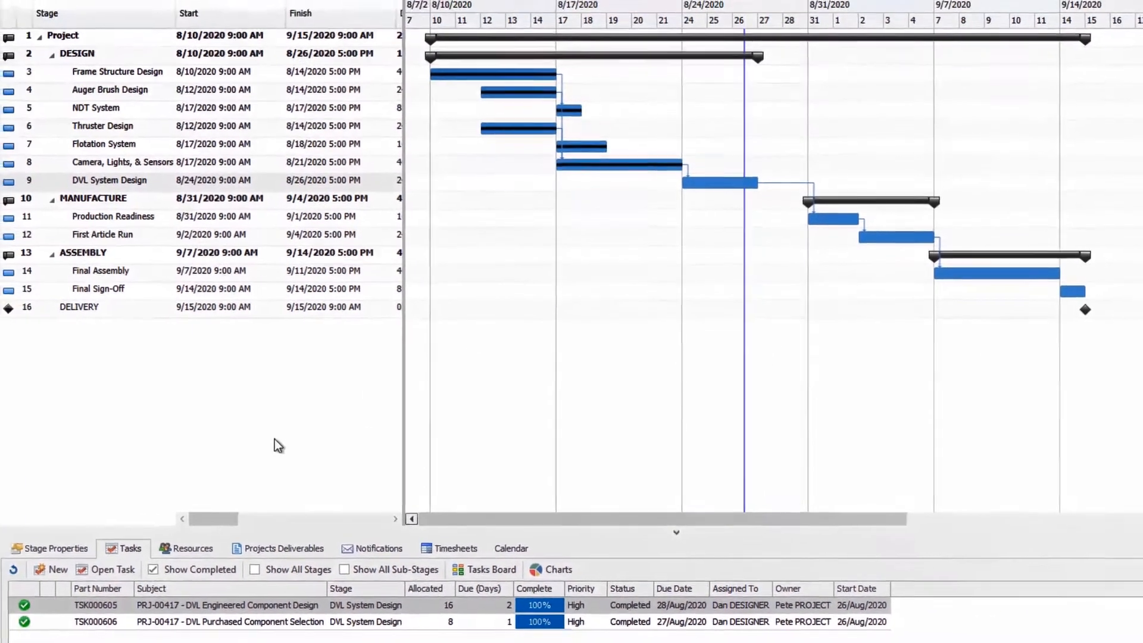
Review the project deliverables attached to the DVL System Design stage and return to its tasks.
click(120, 543)
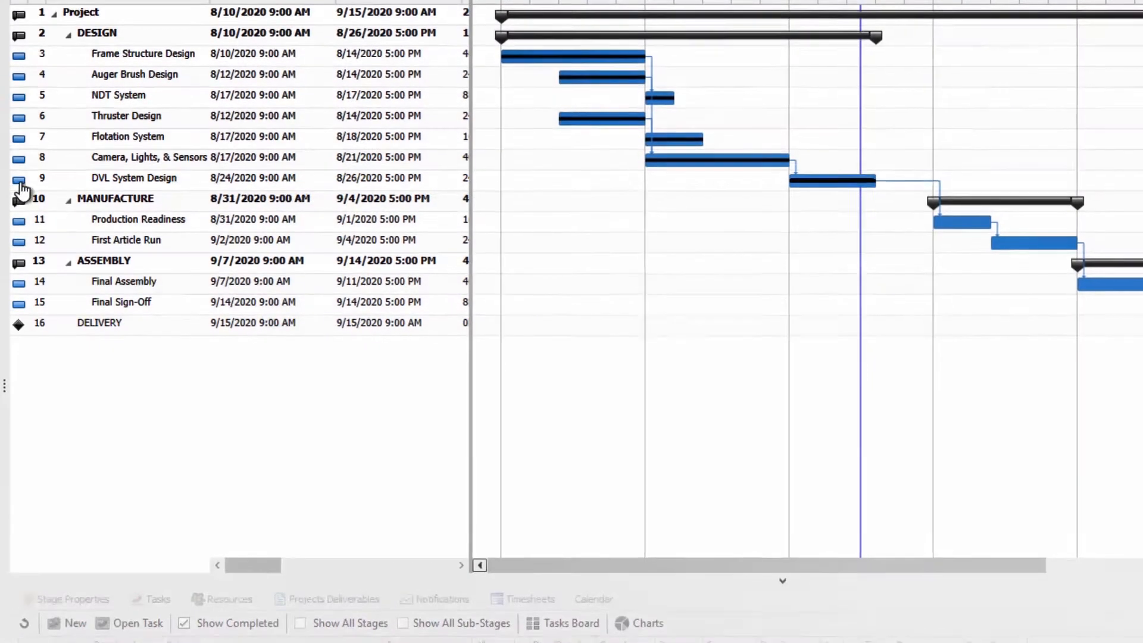
click(16, 181)
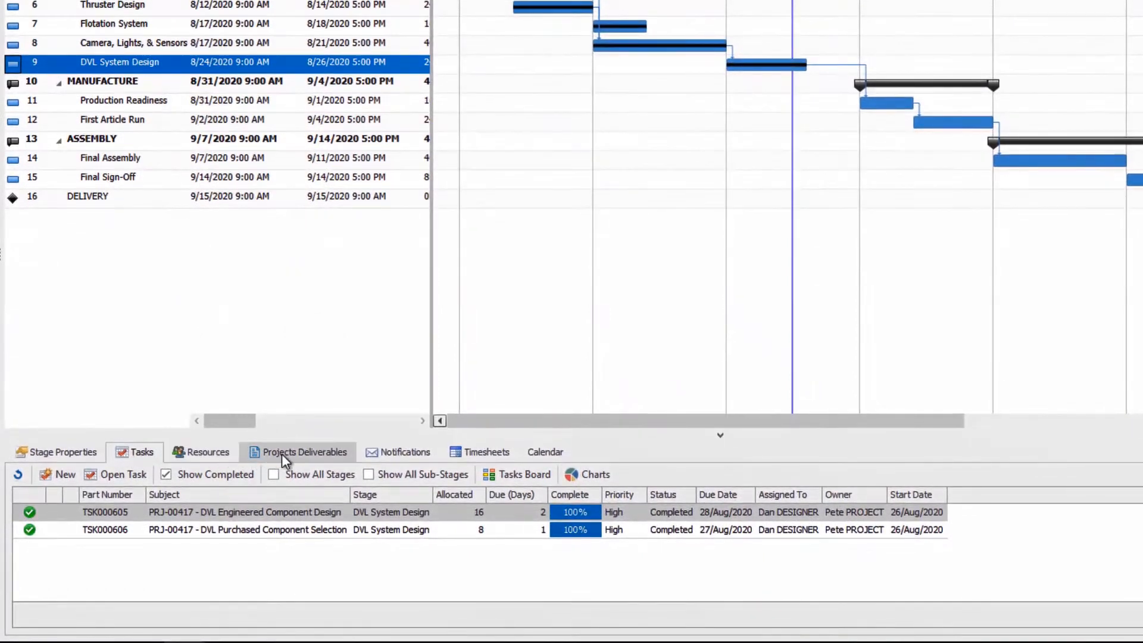
click(287, 487)
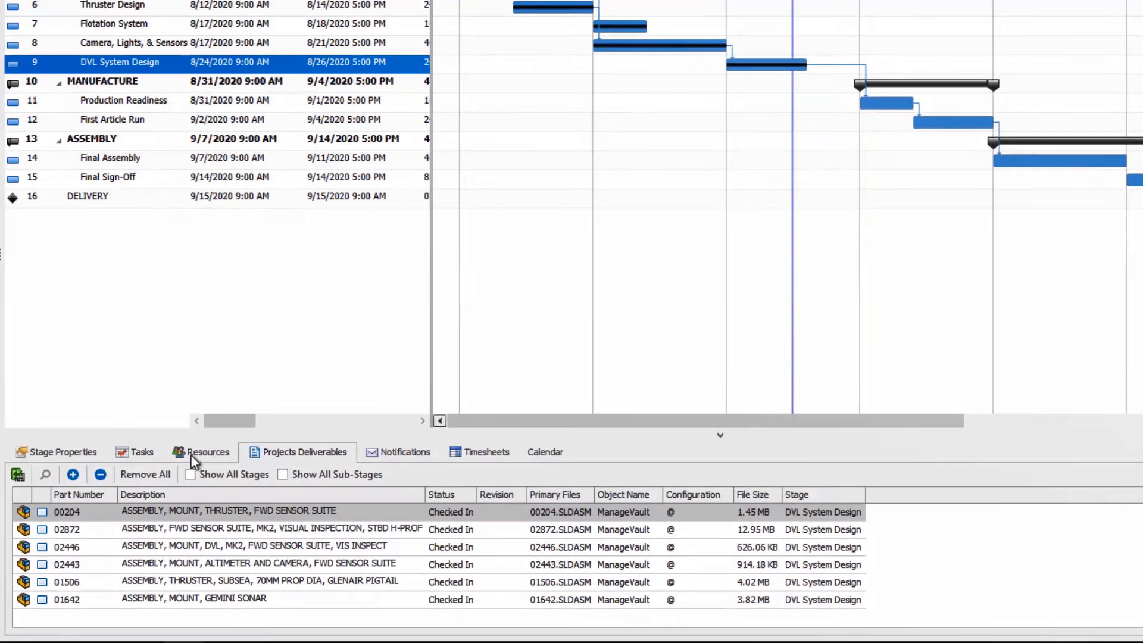
click(127, 457)
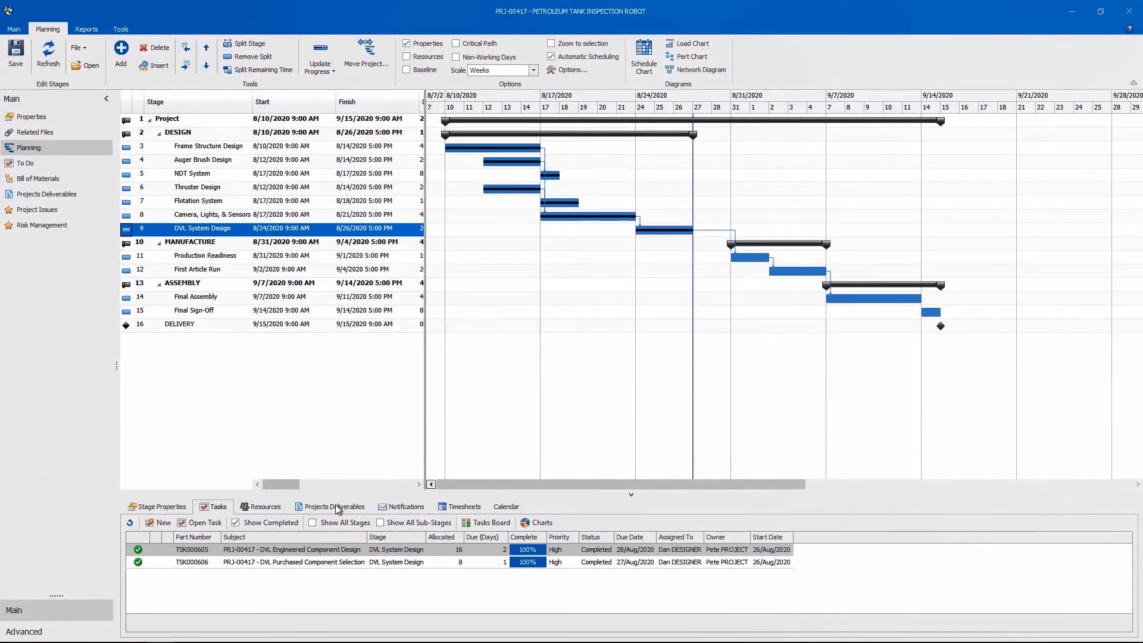
Review the project's task charts and open the tasks board grouped by Status (Kanban Board).
click(537, 524)
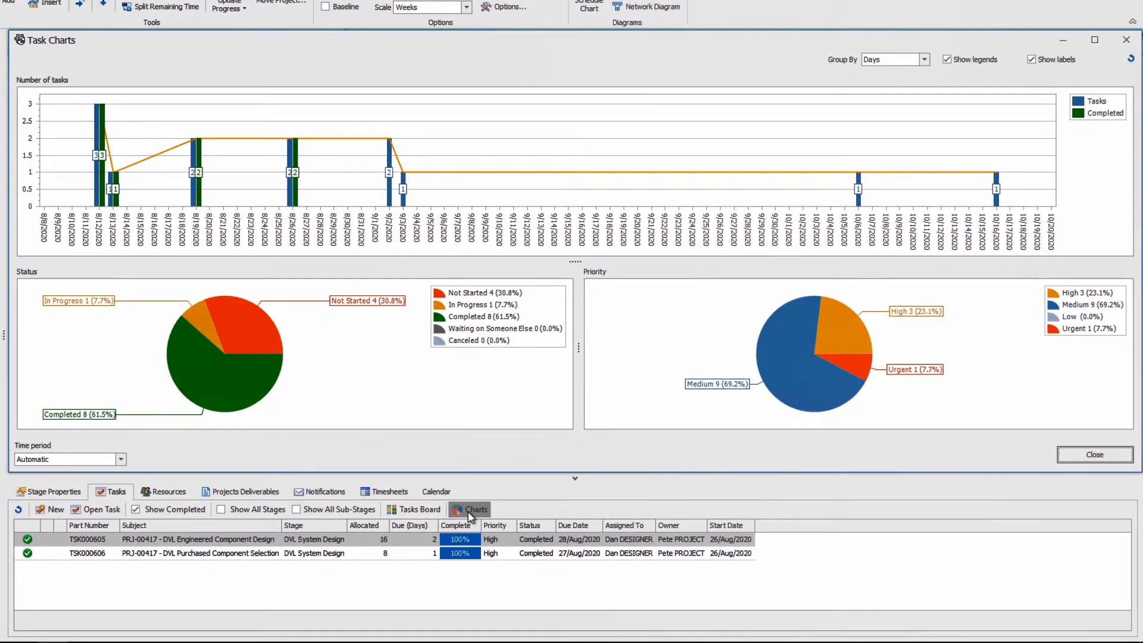
click(1075, 460)
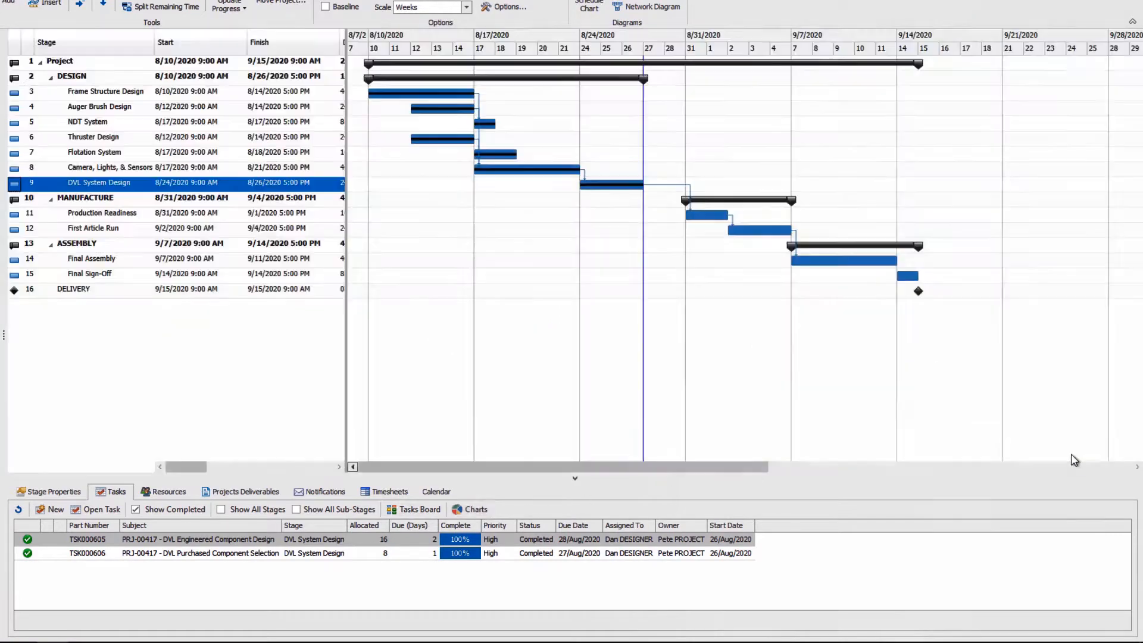
click(398, 512)
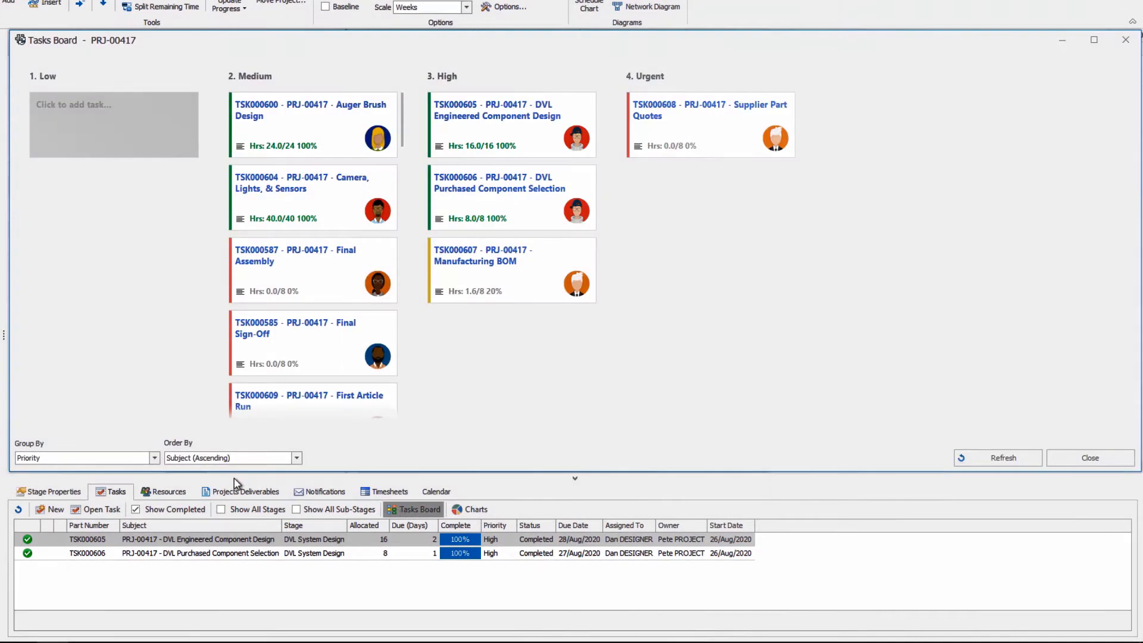
click(150, 457)
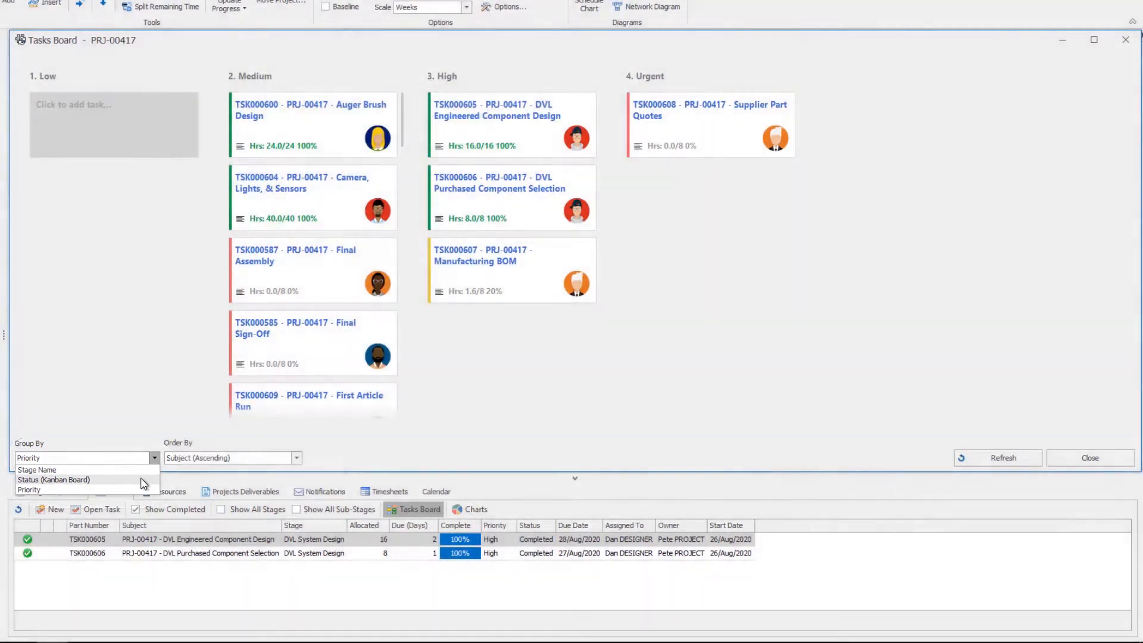
click(142, 479)
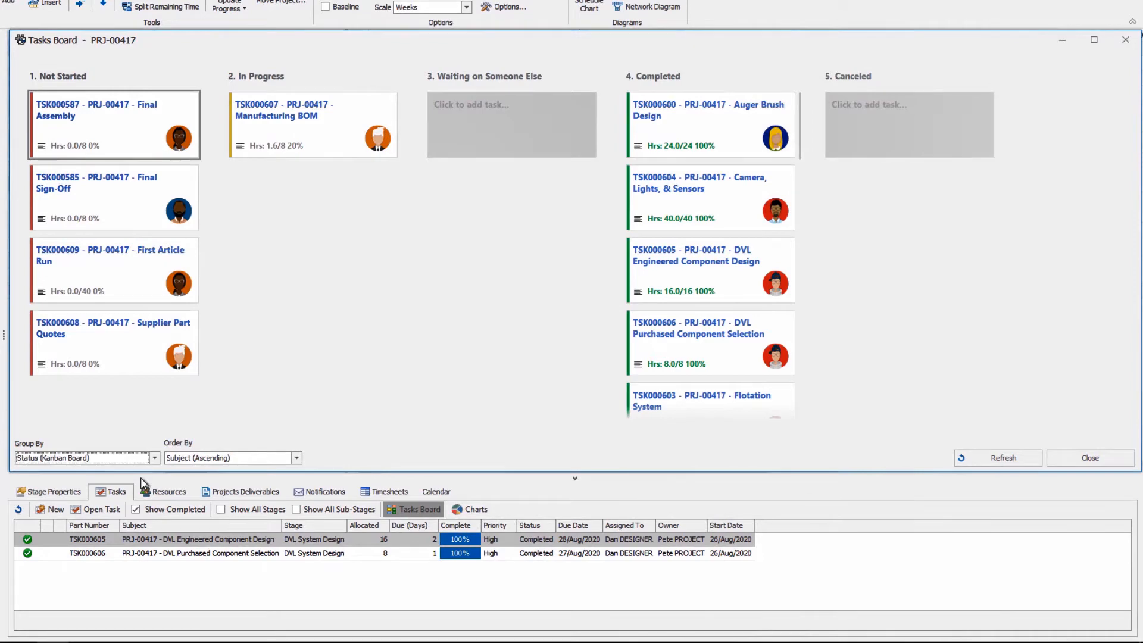
Move the Supplier Part Quotes task from Not Started to In Progress and open a task card in that column.
click(94, 350)
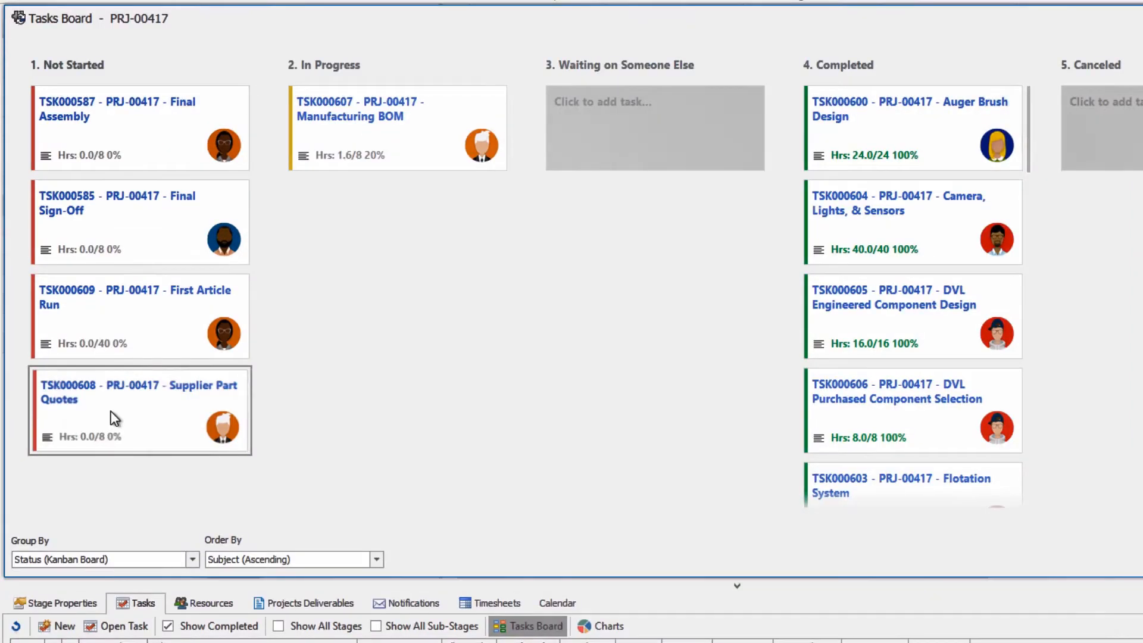
drag(114, 419, 398, 216)
double_click(403, 143)
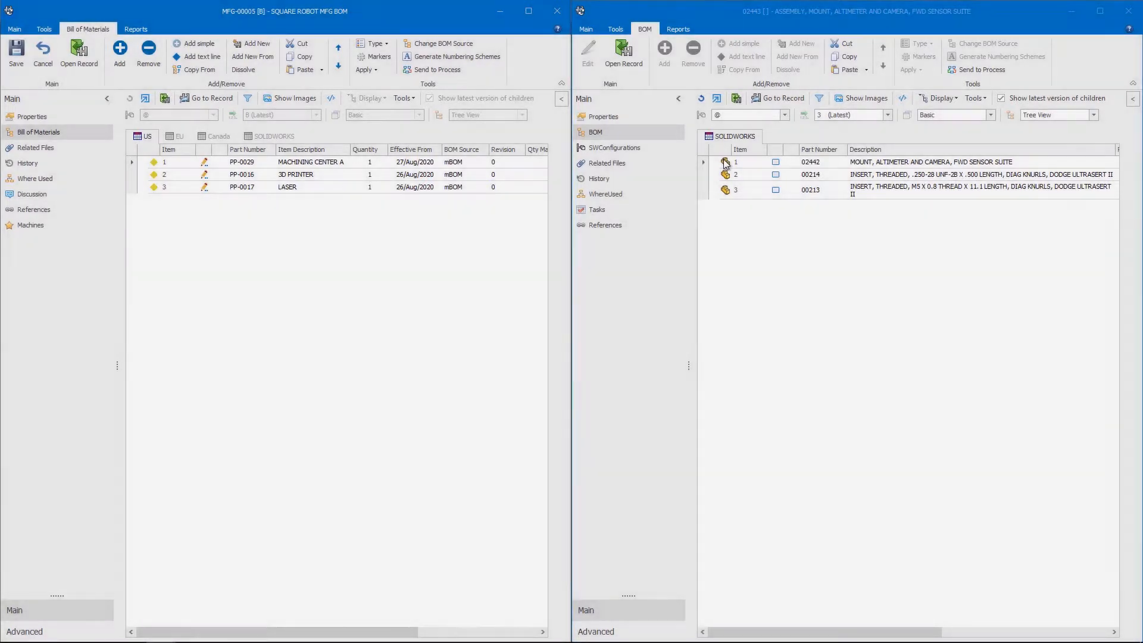
Copy part 02442 from the SOLIDWORKS BOM of assembly 02443, paste it under MACHINING CENTER A in the US manufacturing BOM, and select it there.
right_click(724, 162)
mouse_move(728, 167)
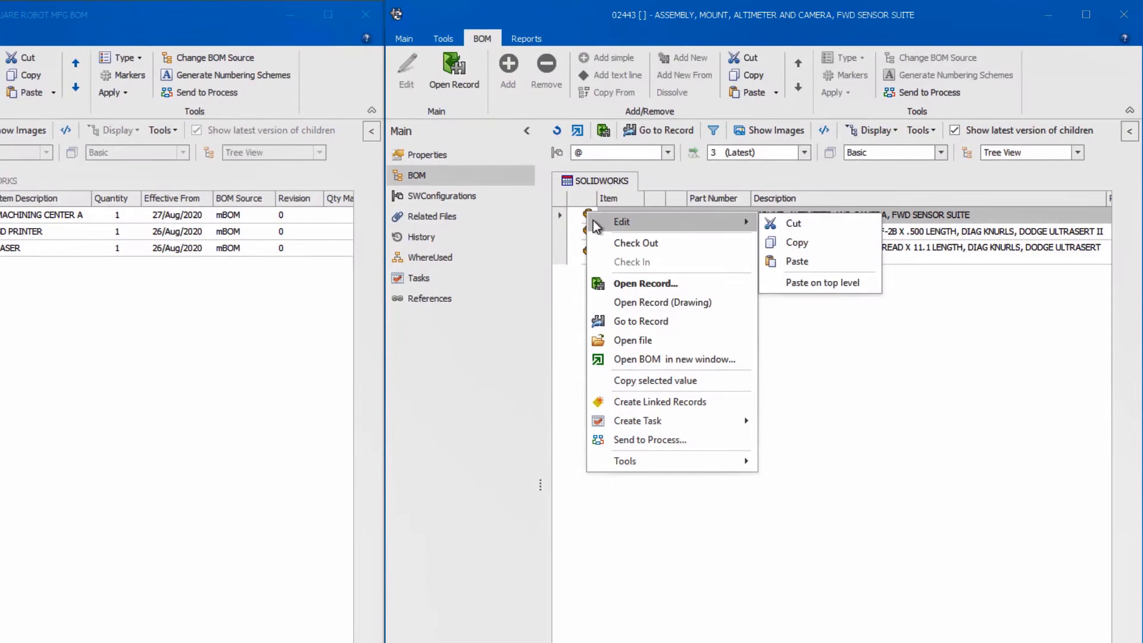
click(769, 242)
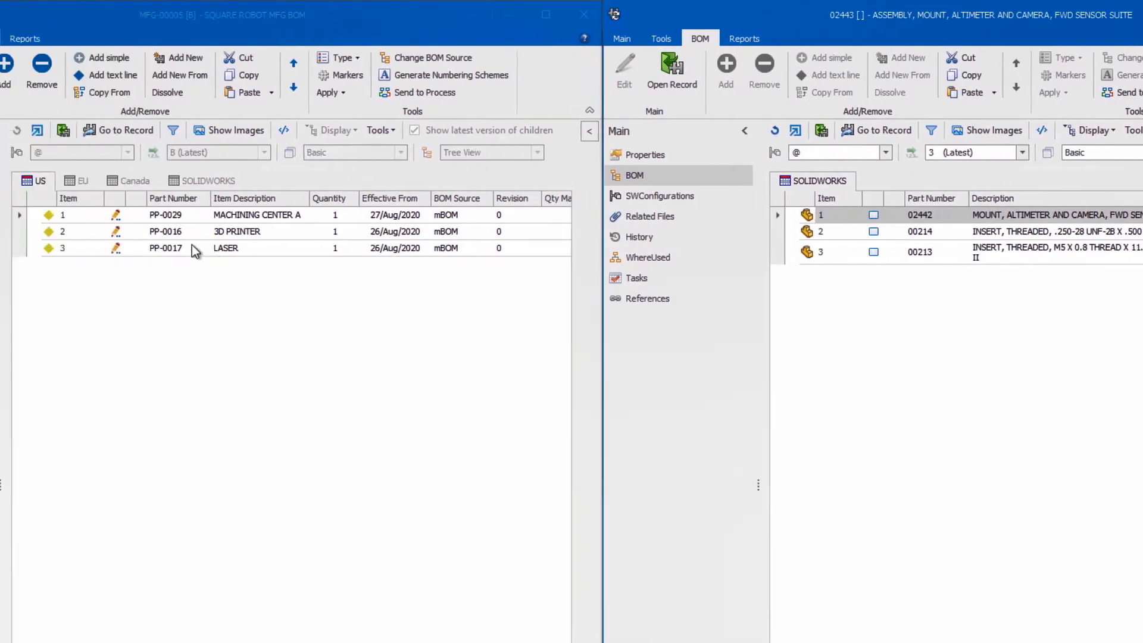
right_click(102, 215)
mouse_move(194, 244)
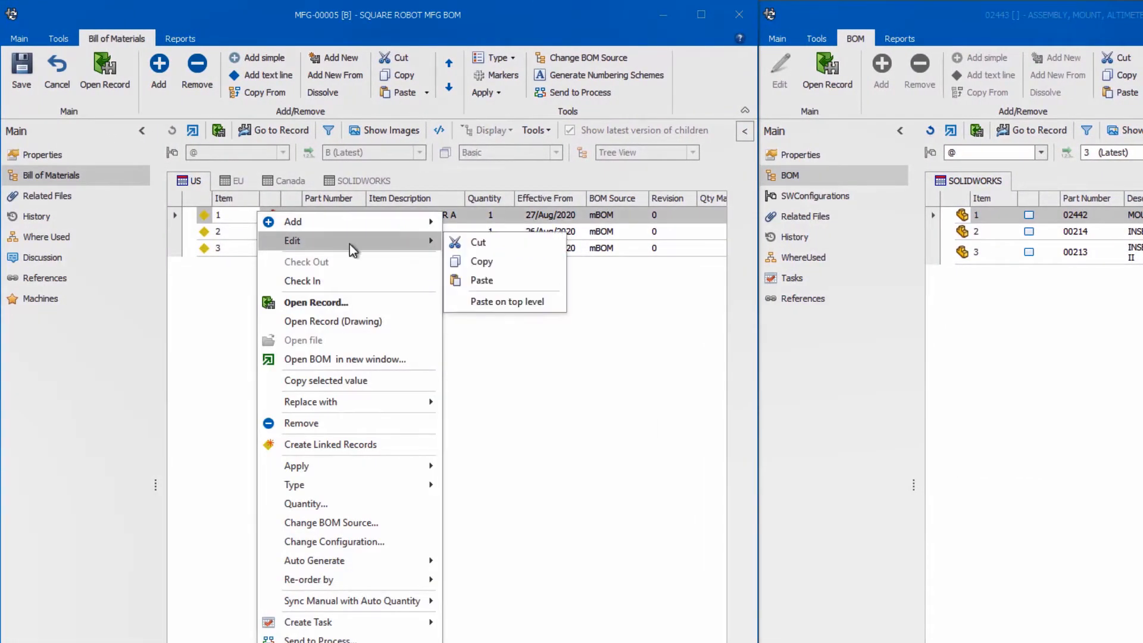
click(471, 280)
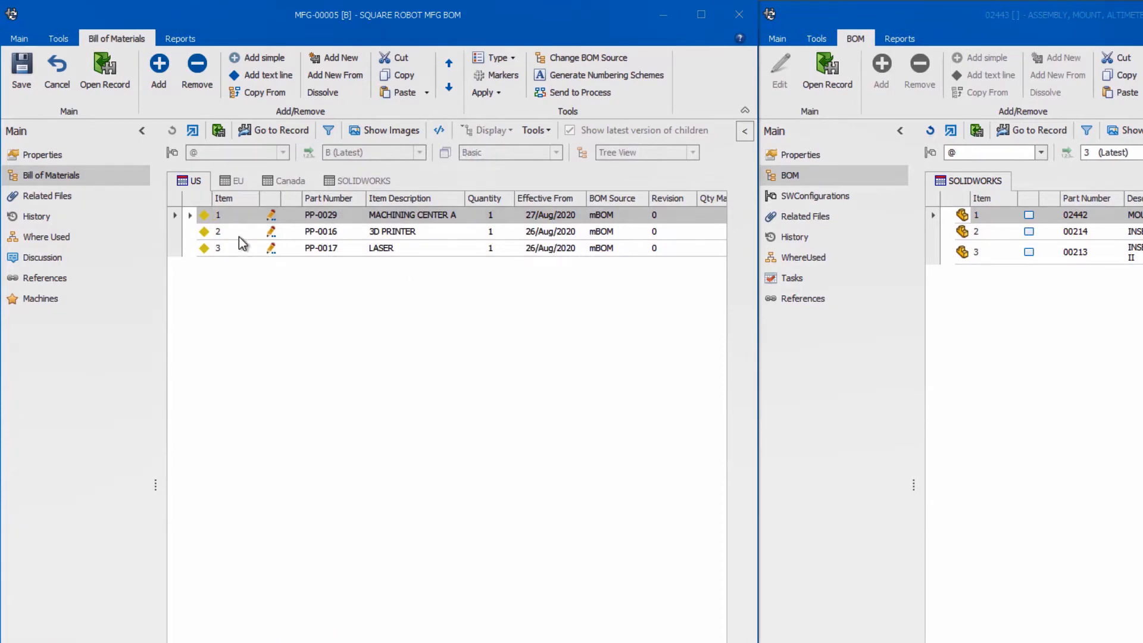
click(190, 215)
click(222, 233)
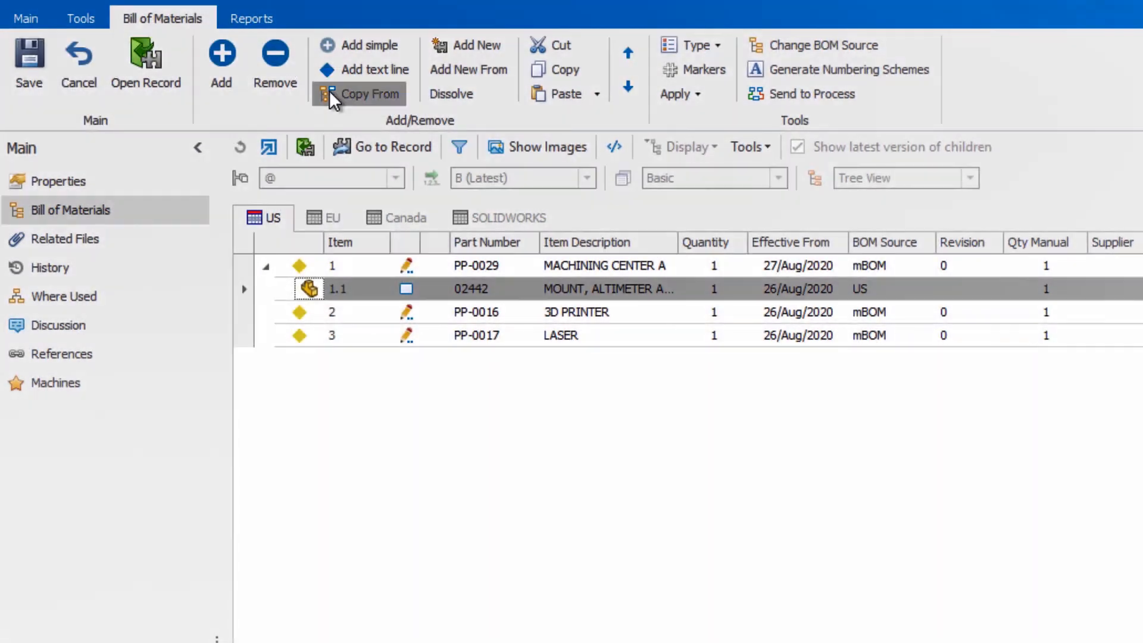
Start a Copy From operation for the US BOM and choose record 02992, ASSEMBLY, PAYLOAD, as the source.
click(331, 94)
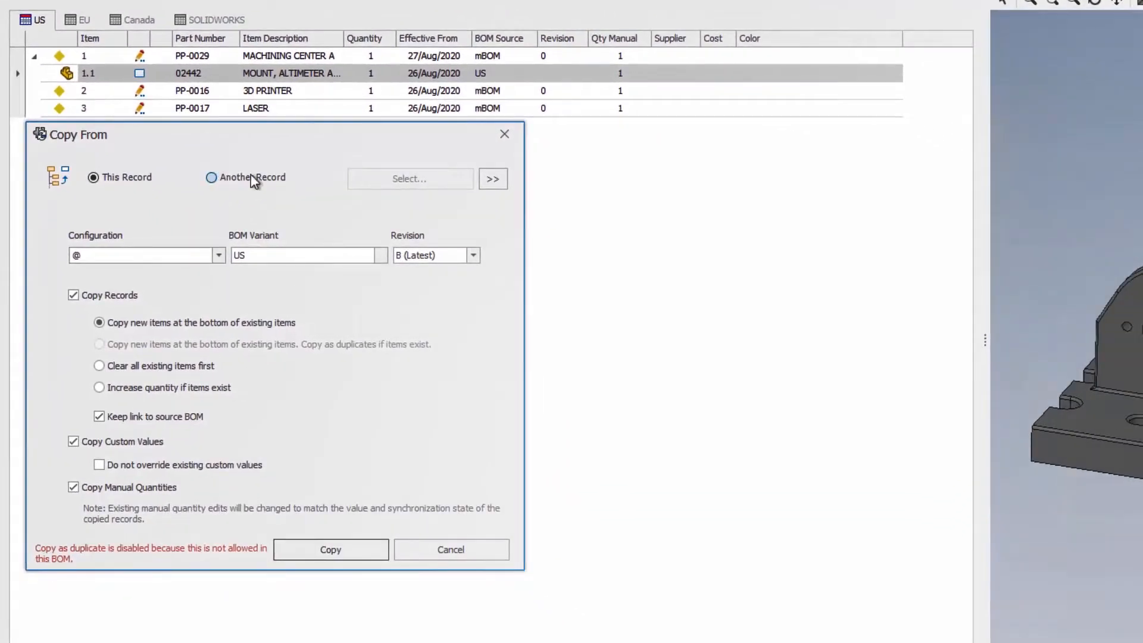
click(386, 327)
click(637, 334)
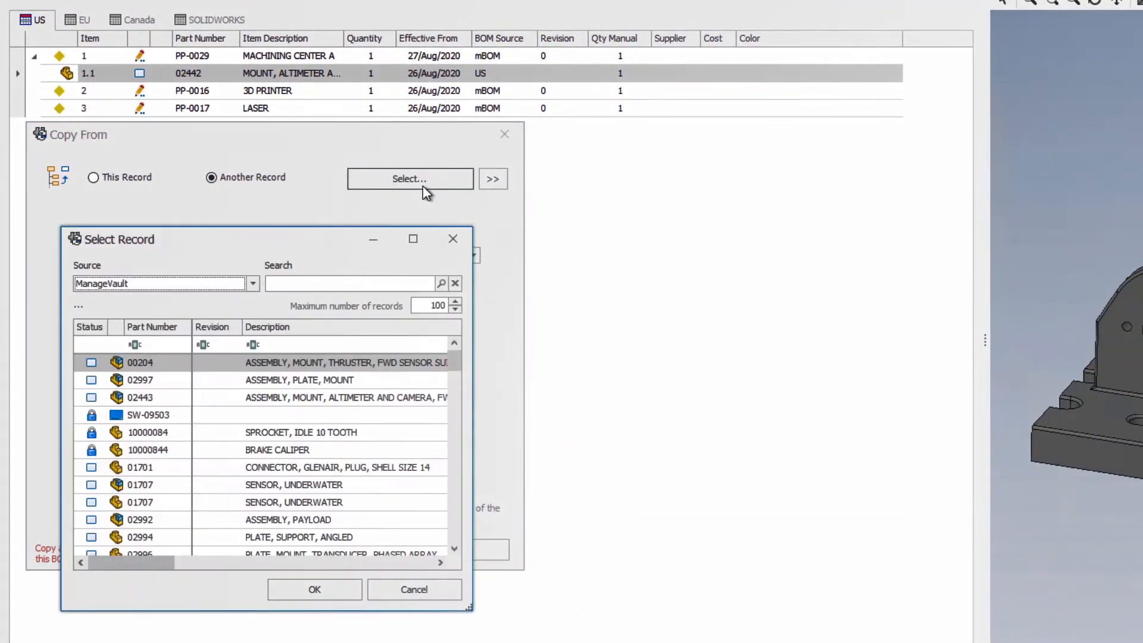
click(91, 521)
click(300, 592)
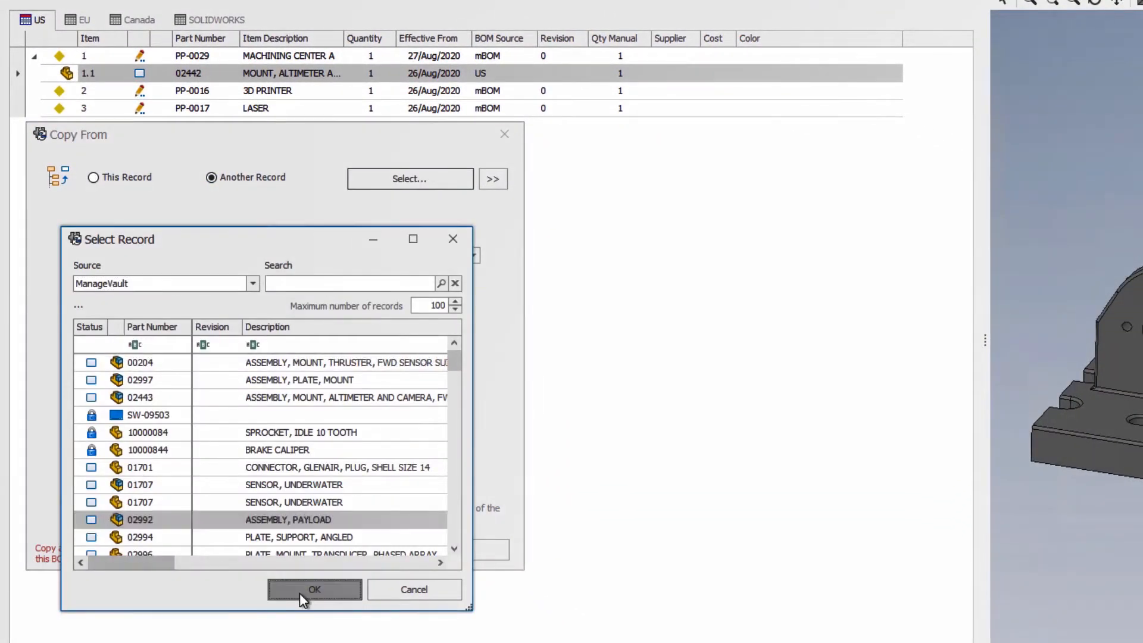
Copy only items 02994, 02997 and 03143 from the SOLIDWORKS BOM of record 02992 into the US BOM.
click(498, 181)
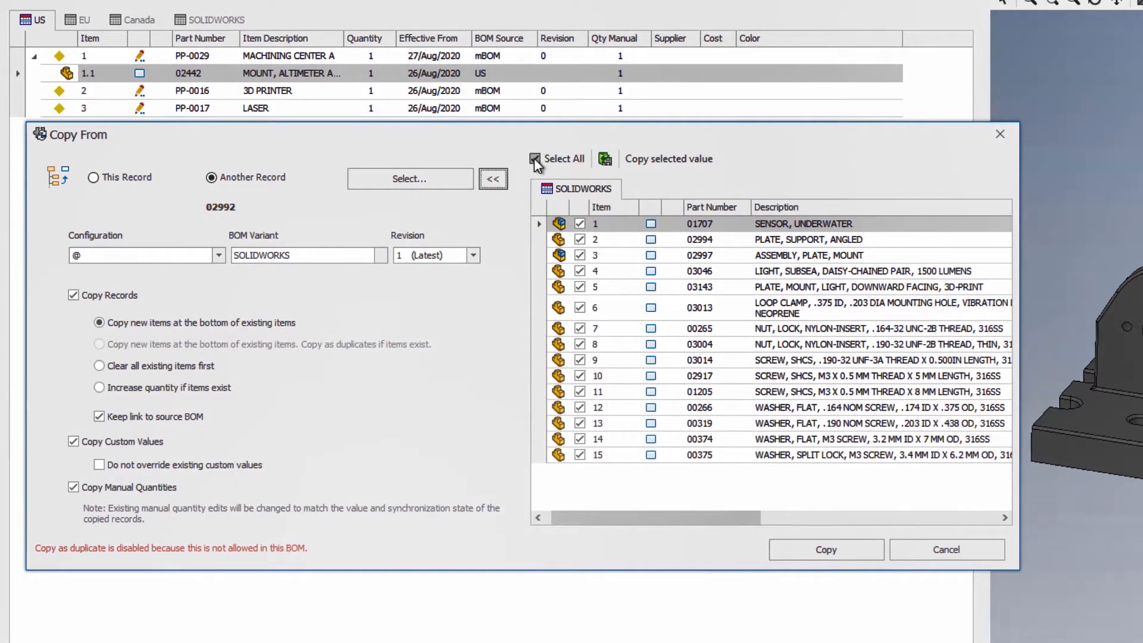
click(535, 159)
click(580, 239)
click(579, 255)
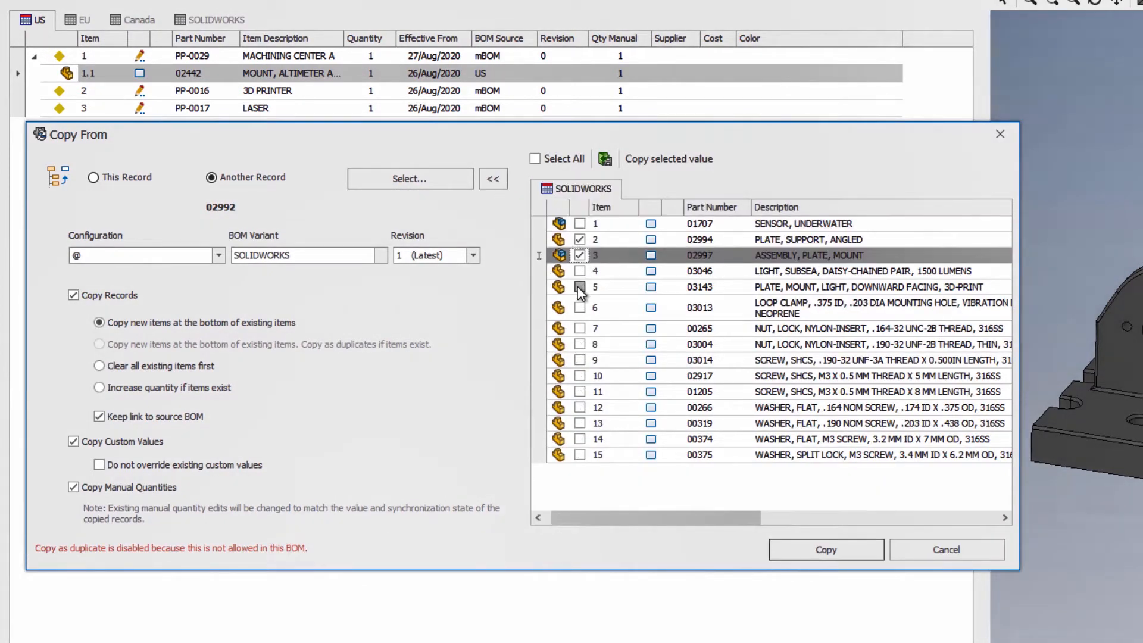
click(580, 287)
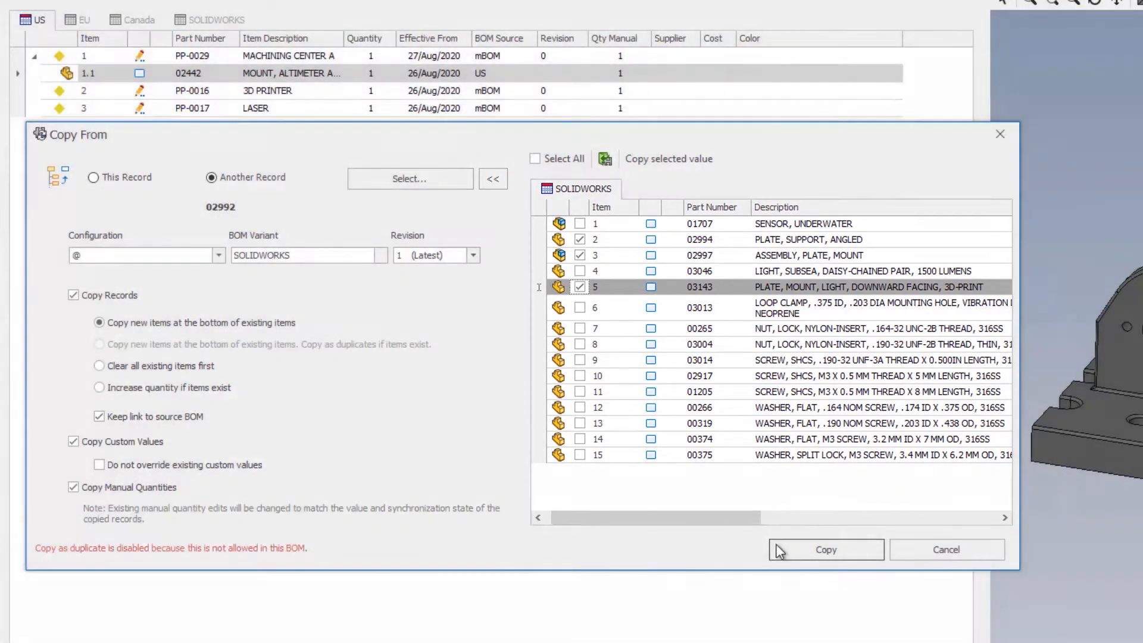
click(778, 551)
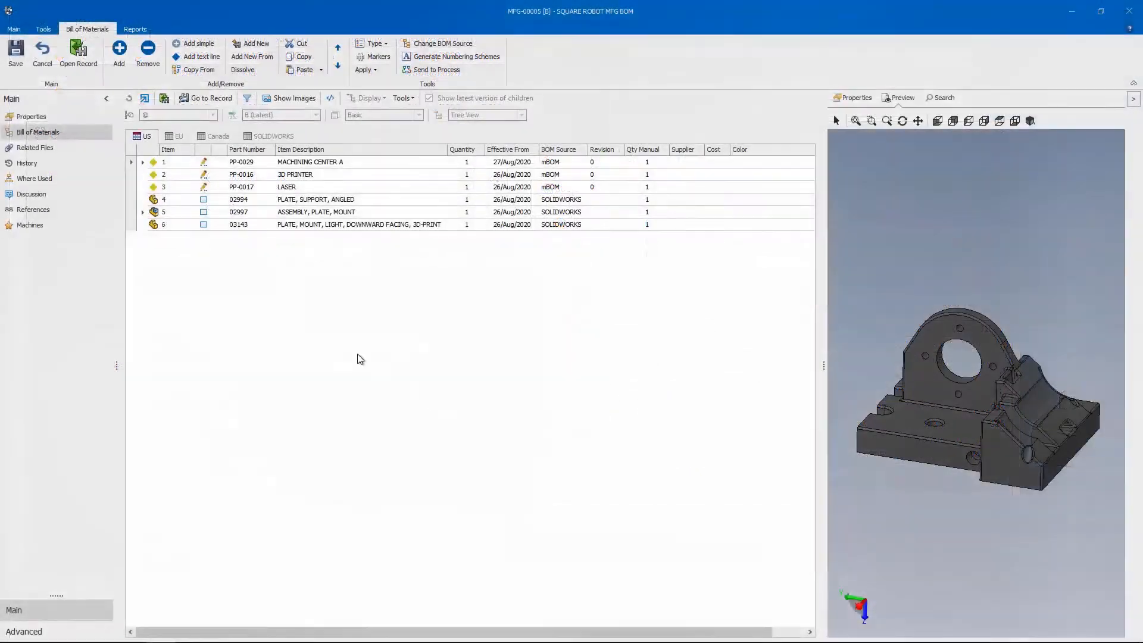
Move parts 02994 and 03143 from the top level of the US BOM to beneath 3D PRINTER, and save the record.
click(153, 203)
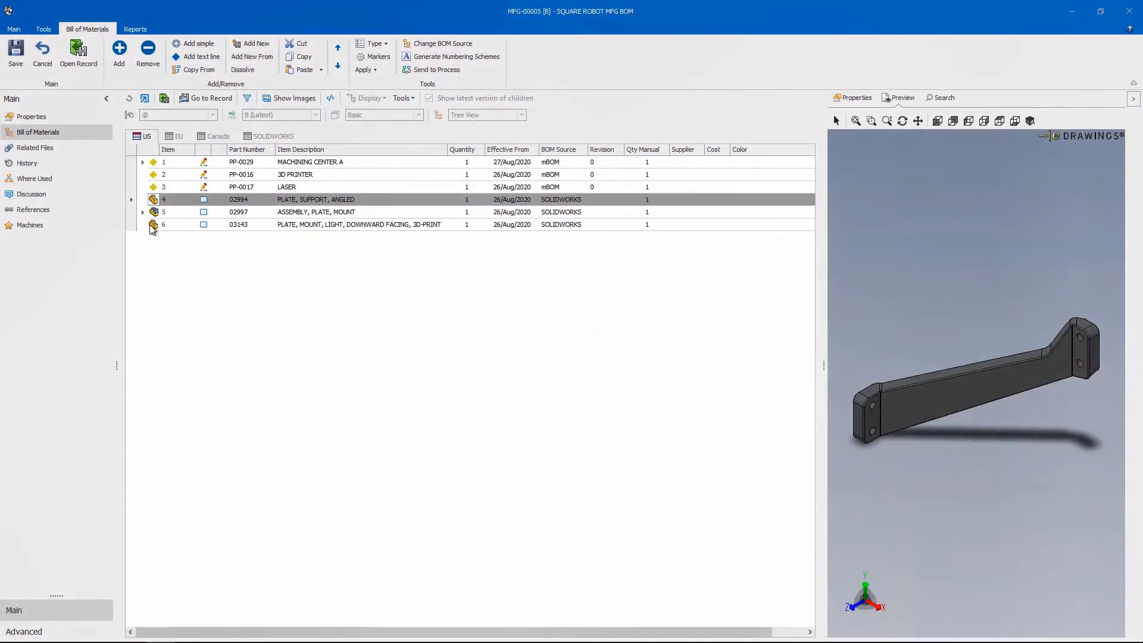
ctrl+click(153, 226)
right_click(153, 228)
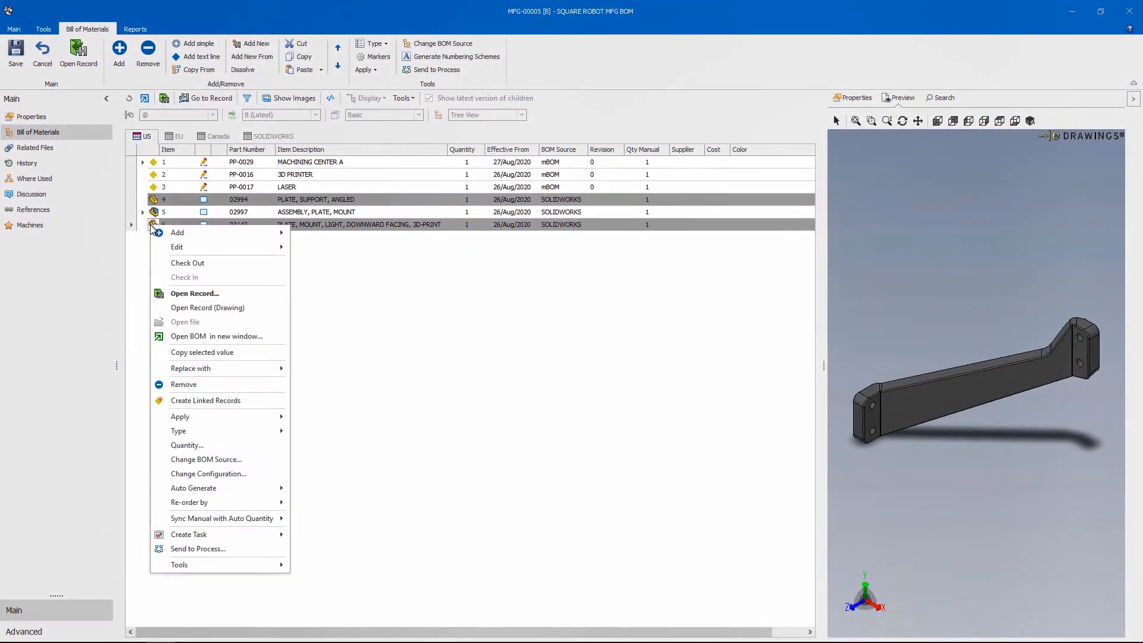
mouse_move(194, 250)
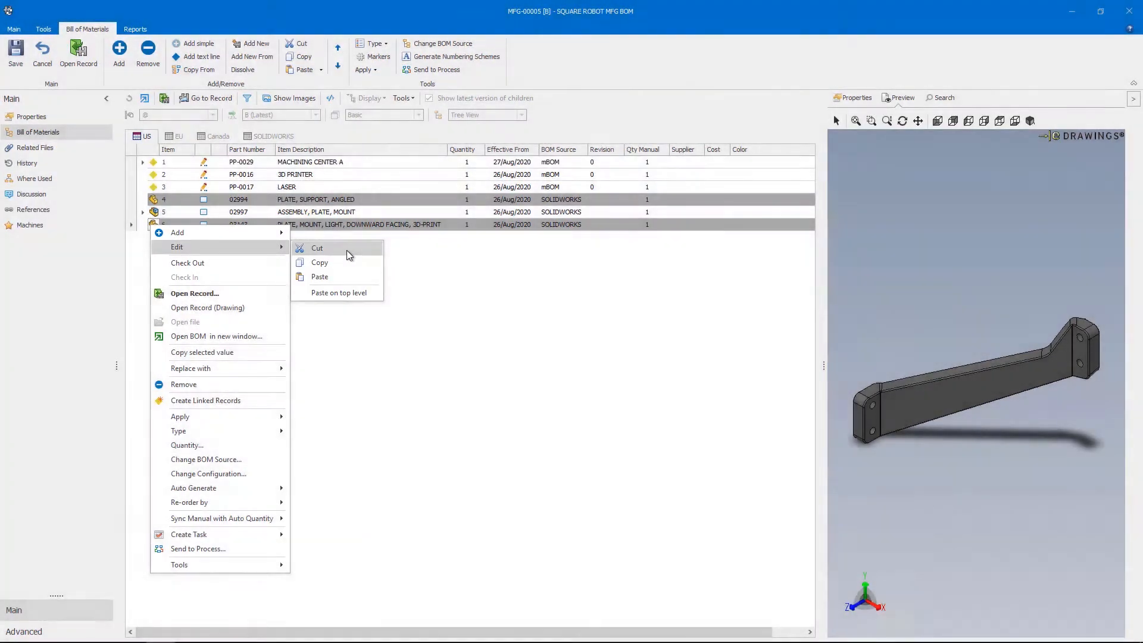
click(347, 251)
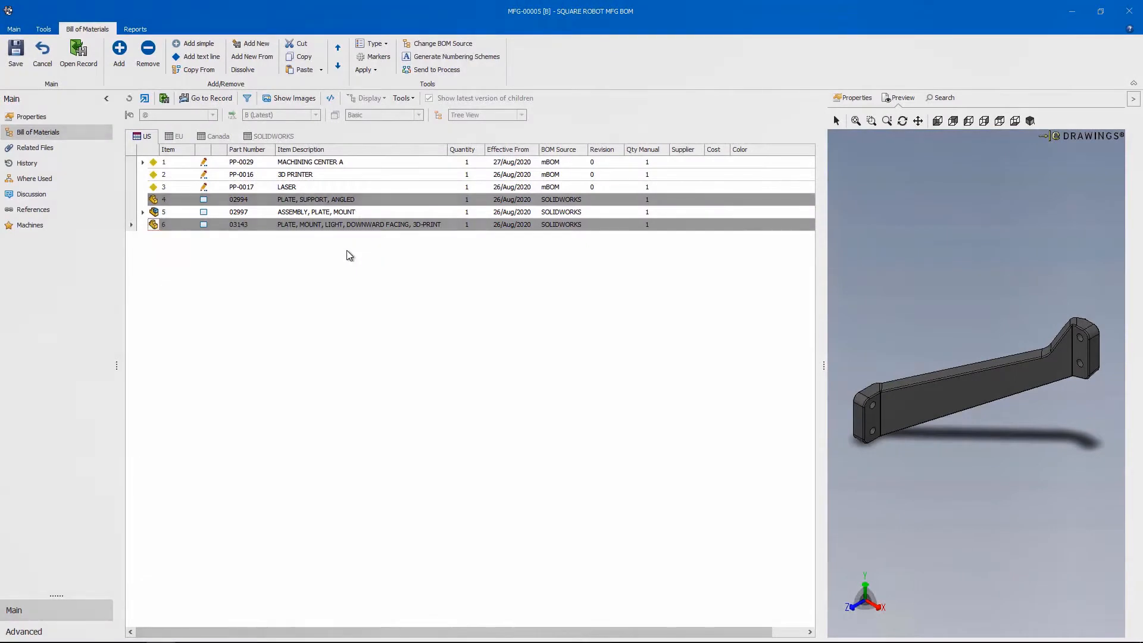
click(153, 175)
right_click(154, 177)
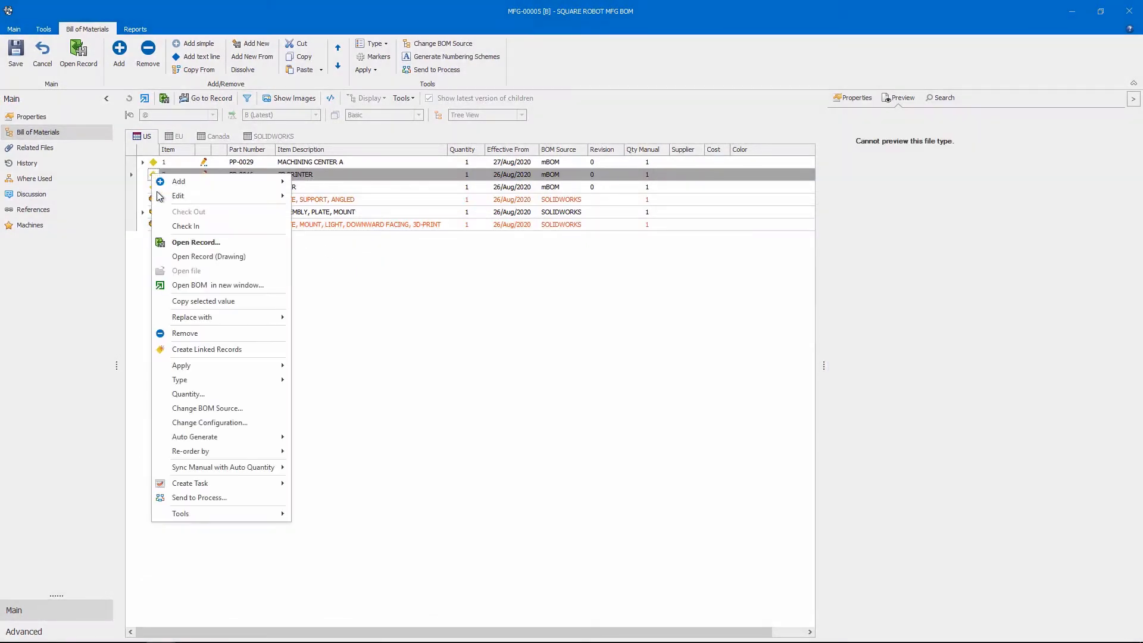
mouse_move(288, 204)
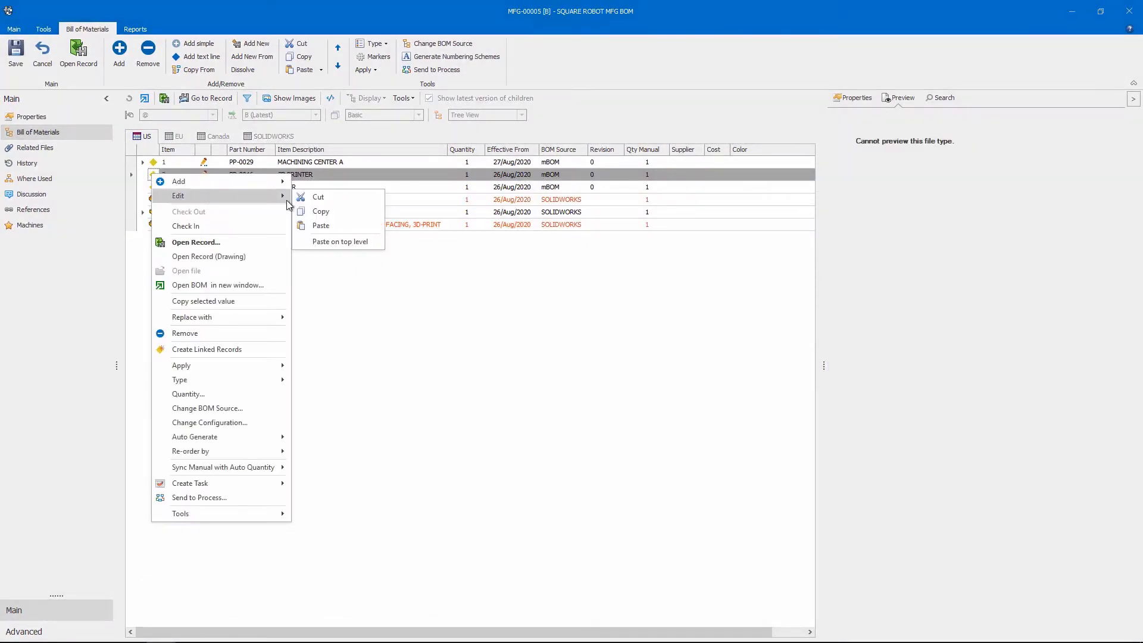
click(342, 225)
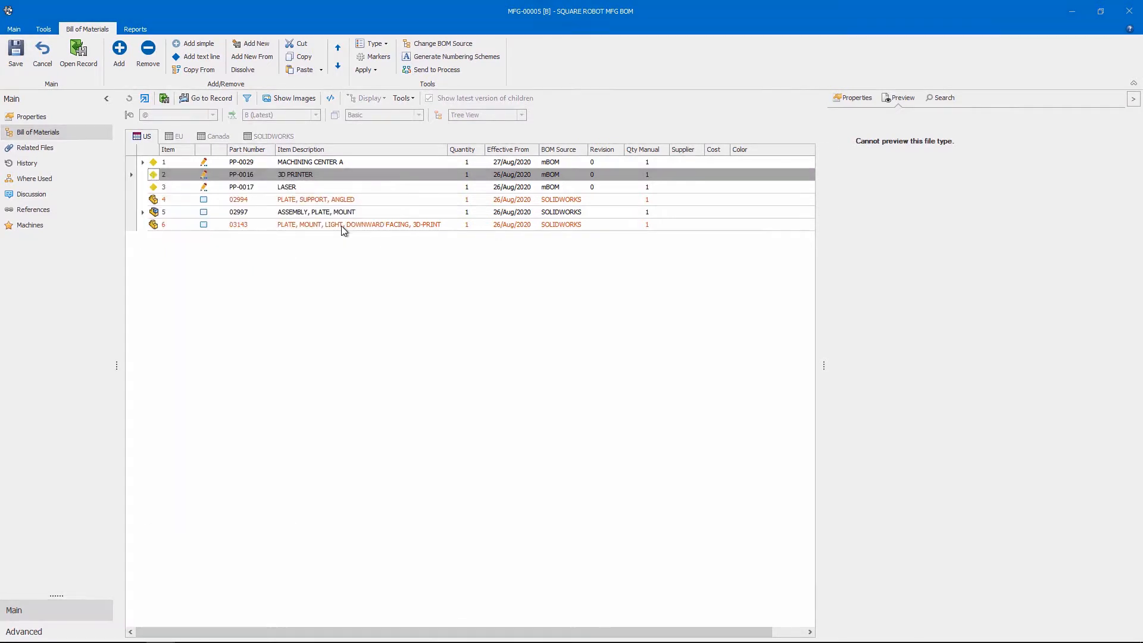
click(17, 53)
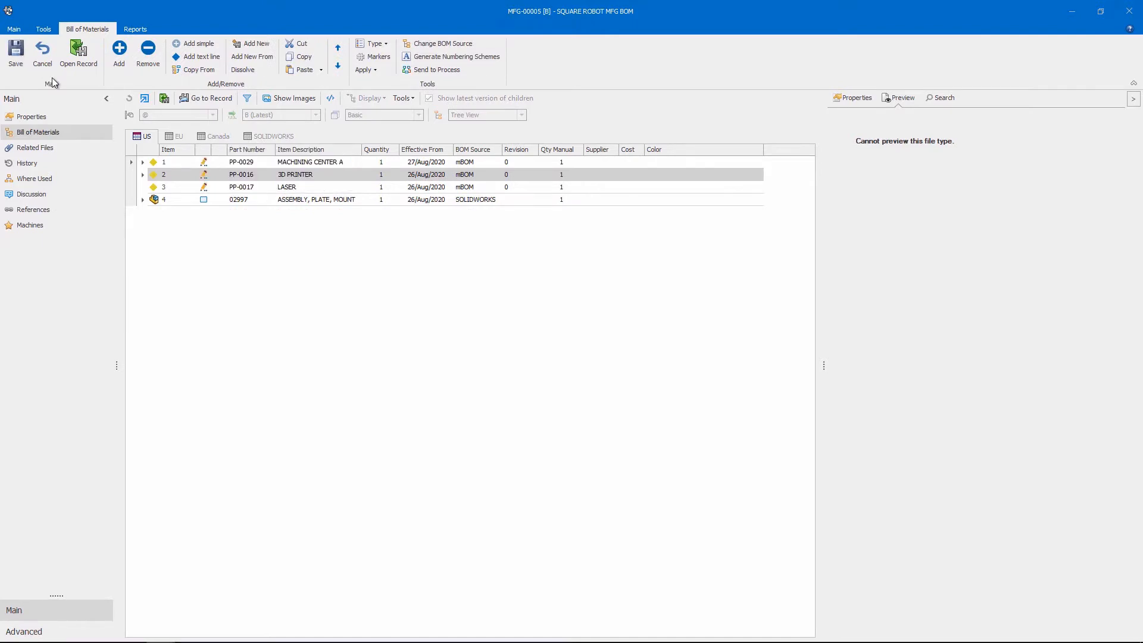
Create a new process line in the US BOM from the LASER process, with BRAKE PRESS as its equipment description.
click(153, 200)
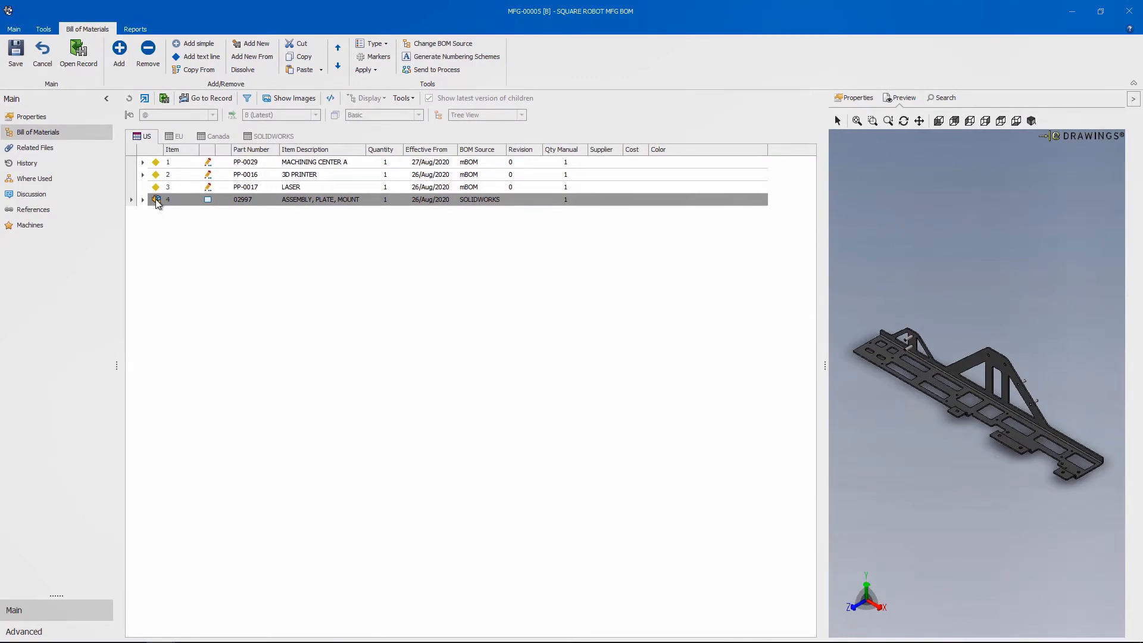
right_click(154, 188)
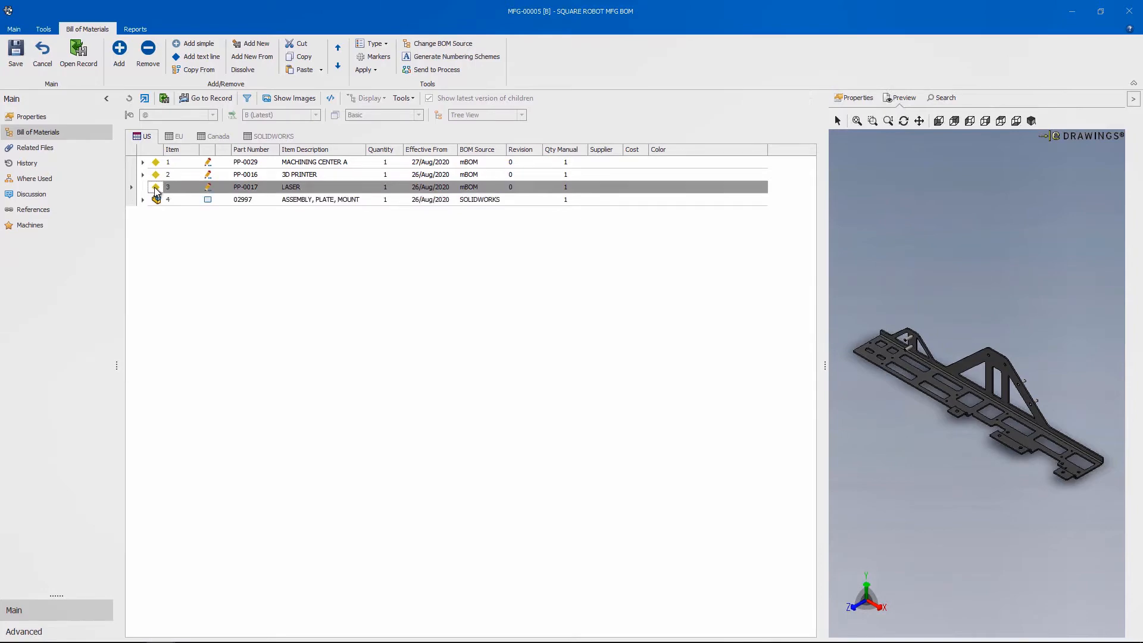
mouse_move(162, 195)
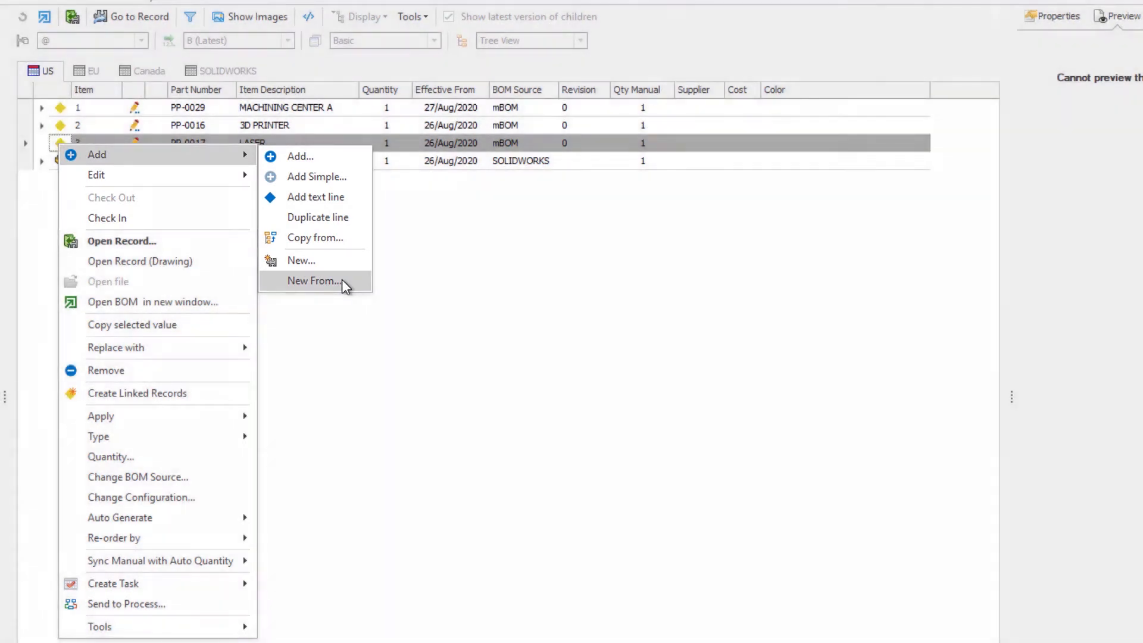
click(342, 279)
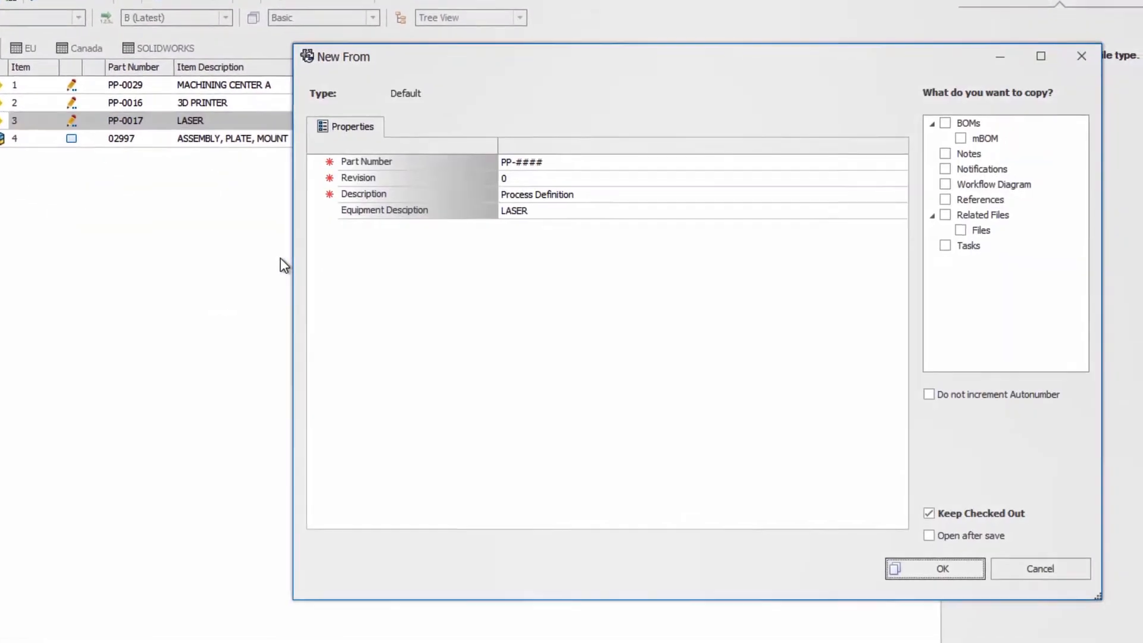
double_click(569, 208)
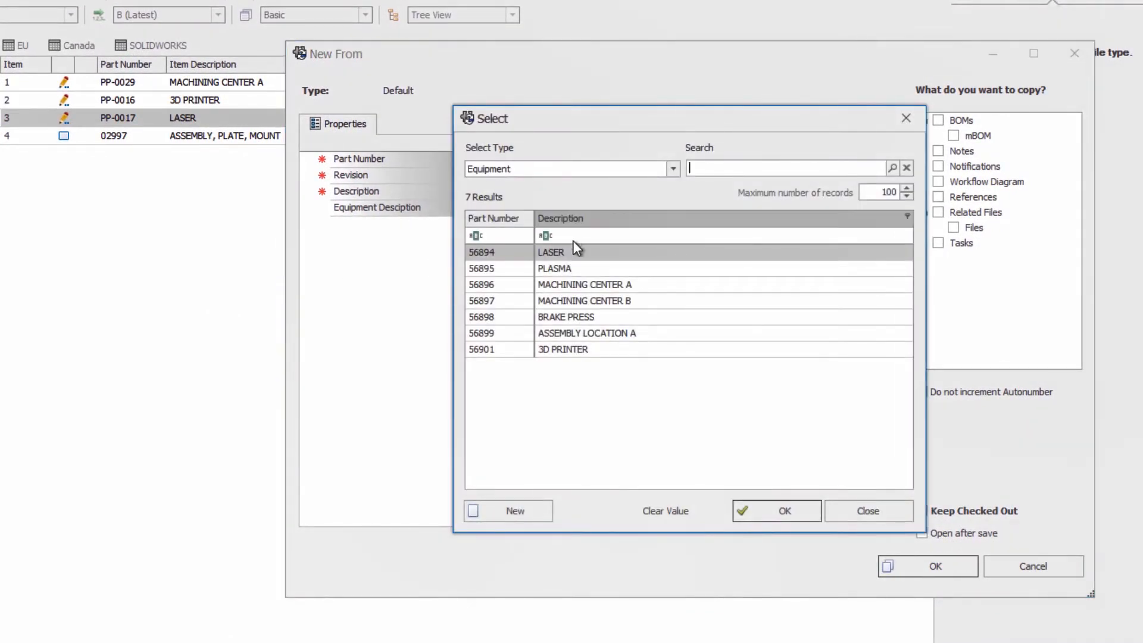
click(617, 318)
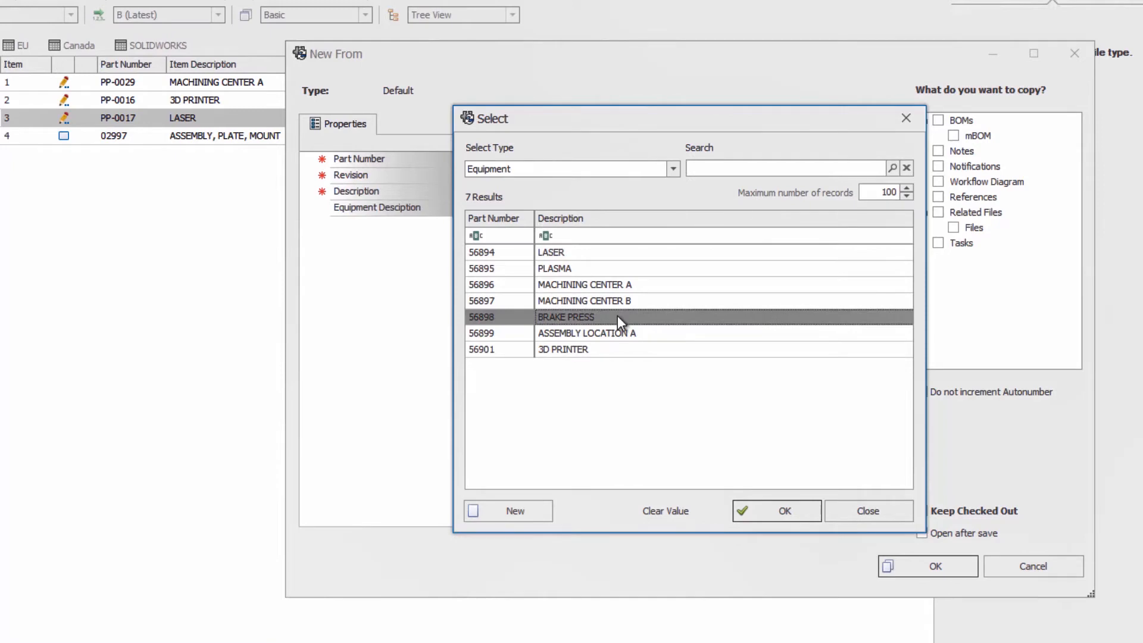
click(756, 511)
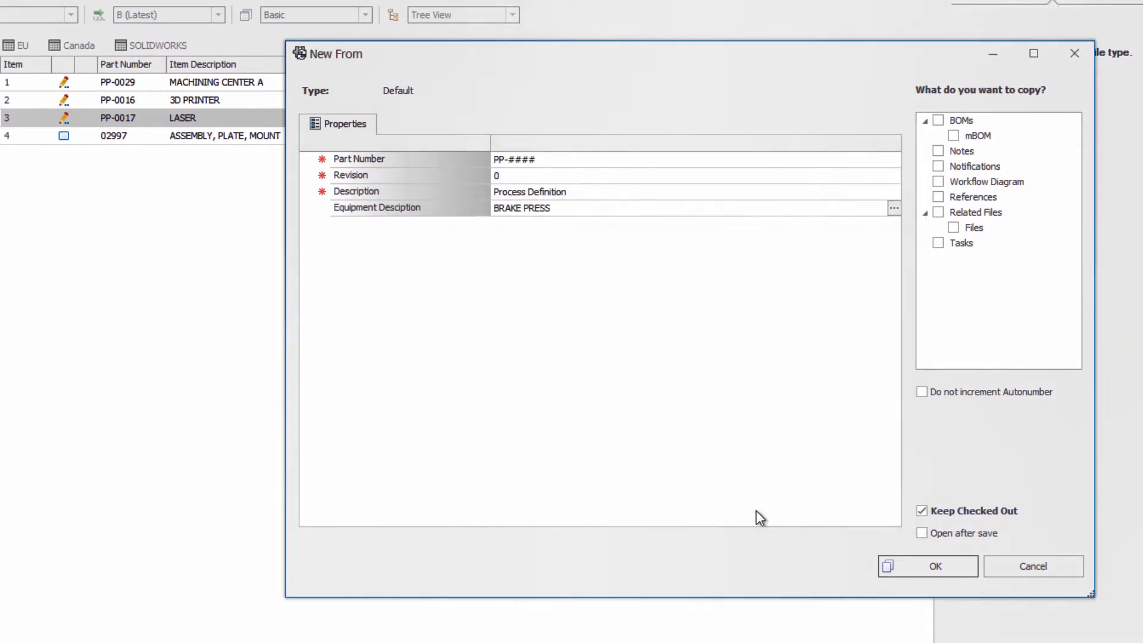
click(906, 566)
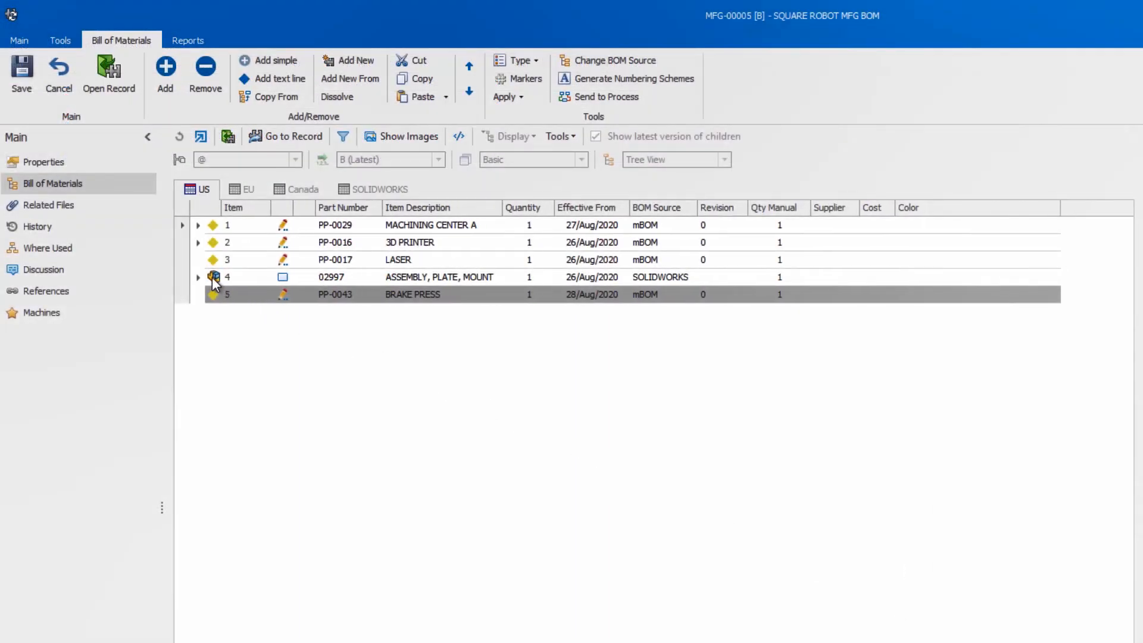
Dissolve assembly 02997, ASSEMBLY, PLATE, MOUNT, in the US BOM, ignoring items that already exist at the target level.
click(214, 278)
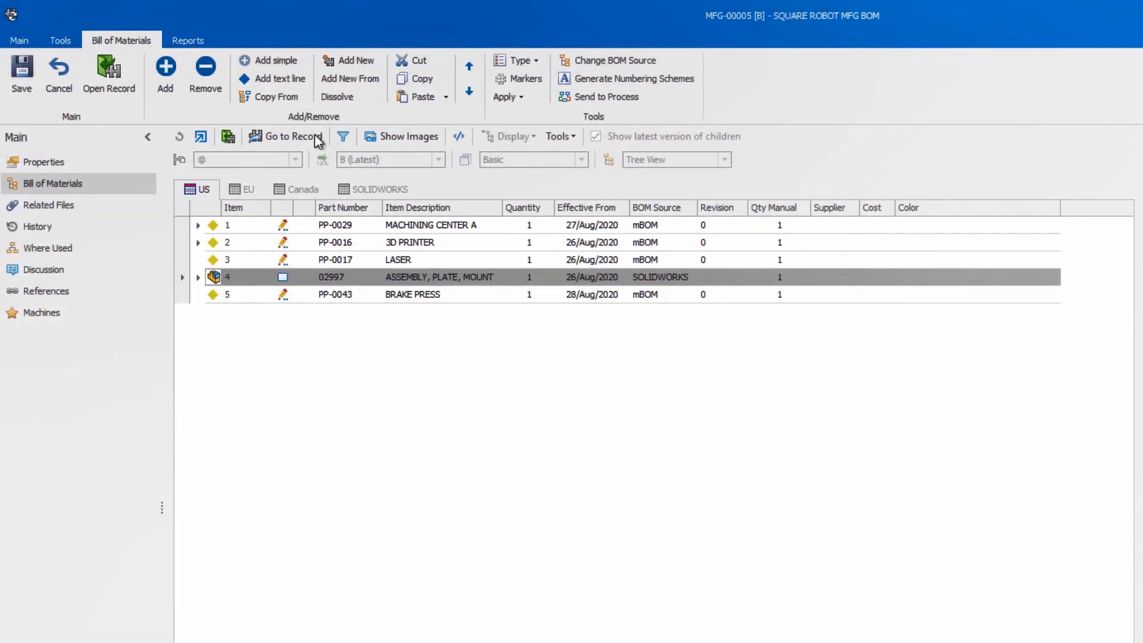
click(332, 102)
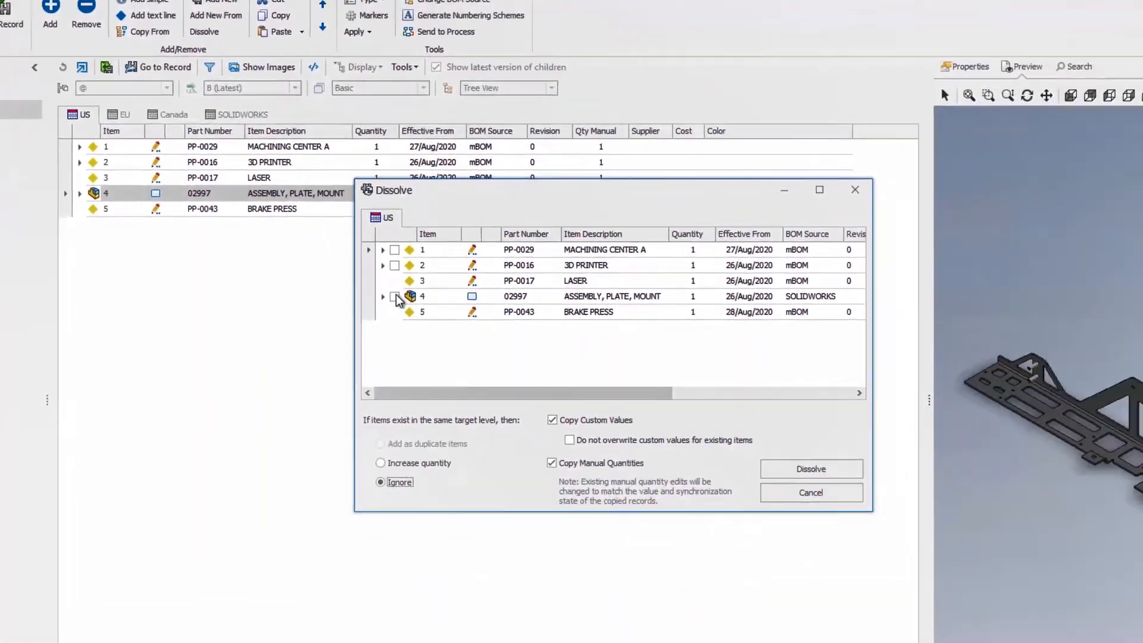
click(488, 354)
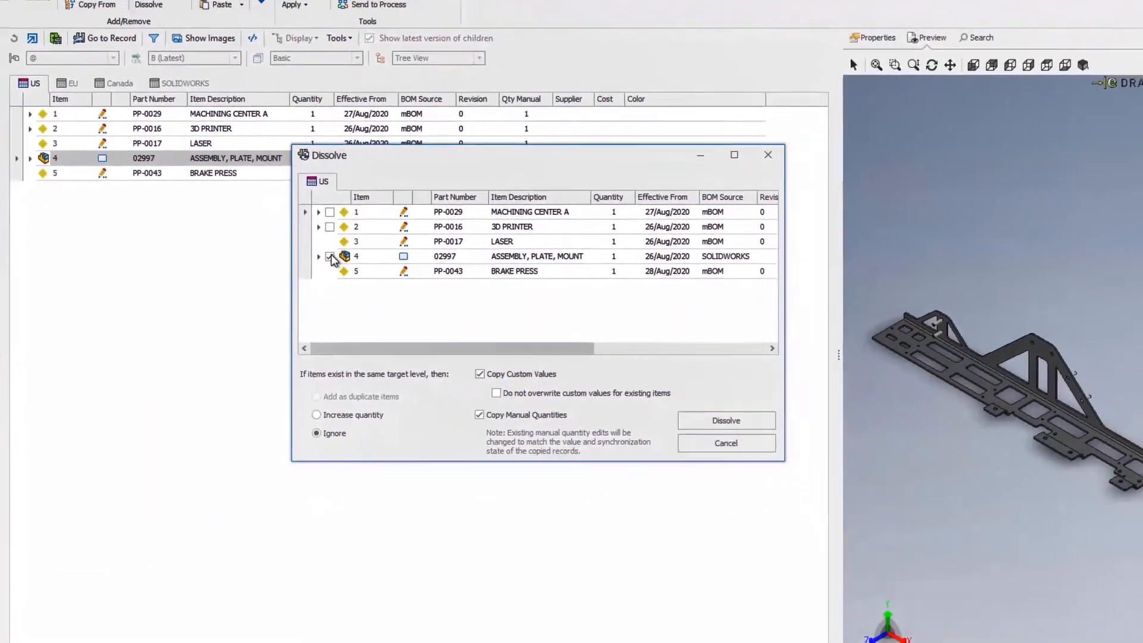
click(685, 417)
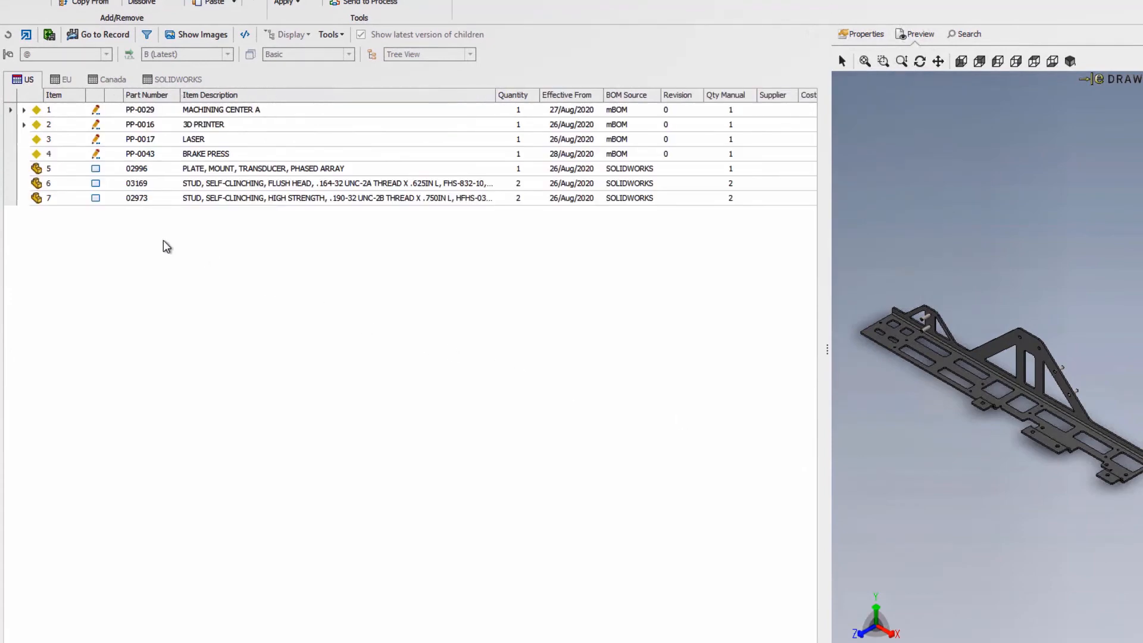
Remove the self-clinching studs 03169 and 02973 from the US BOM.
click(36, 185)
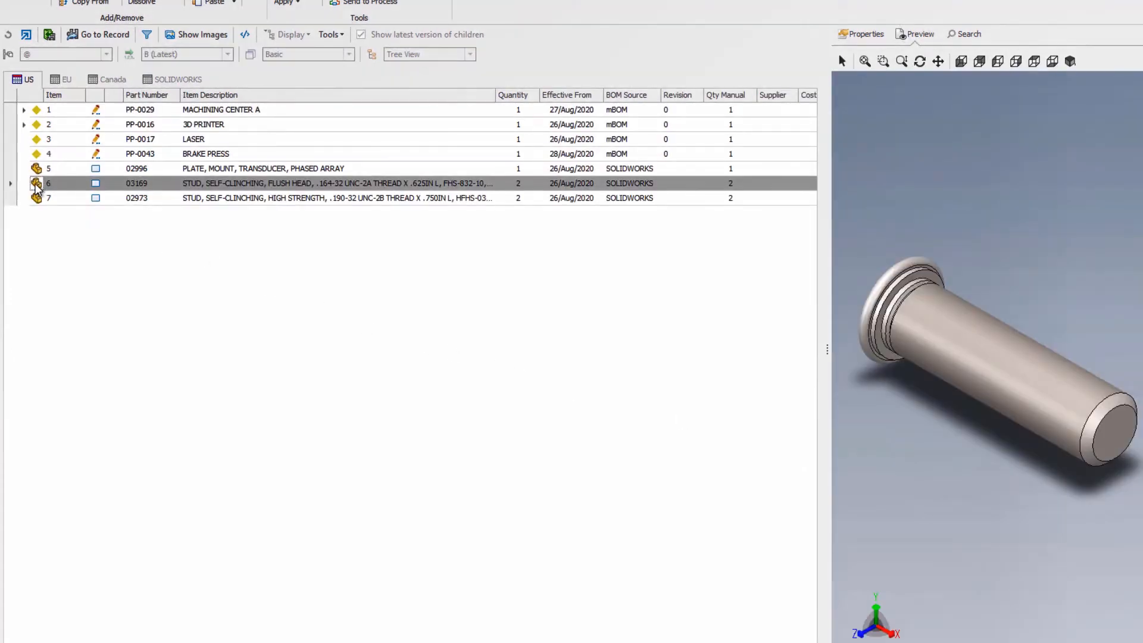
shift+click(38, 199)
right_click(38, 198)
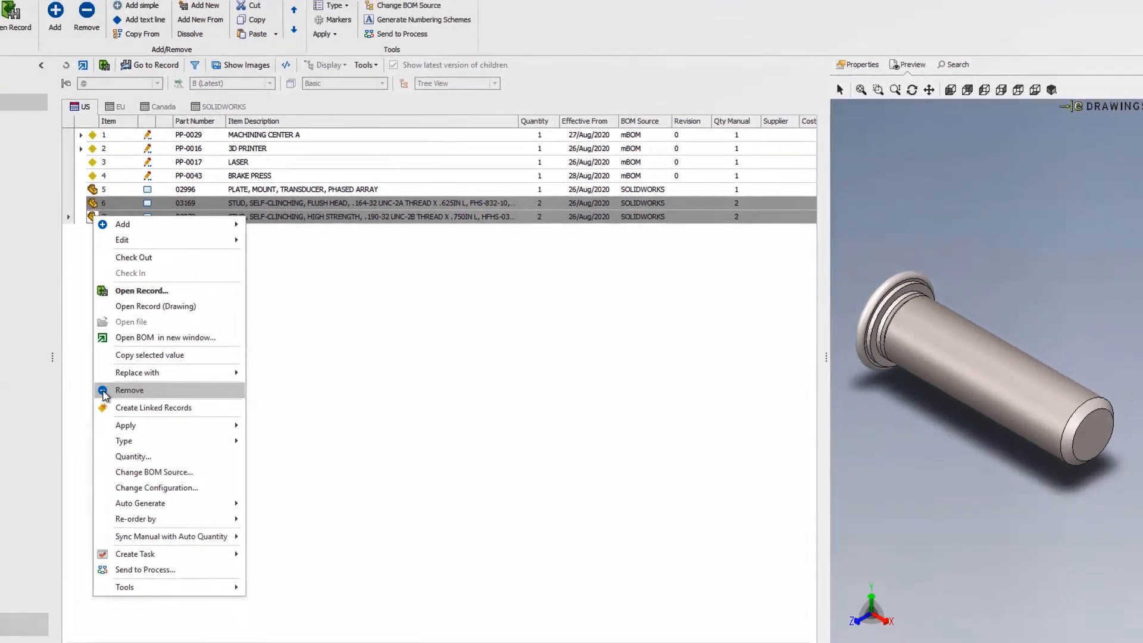
click(102, 391)
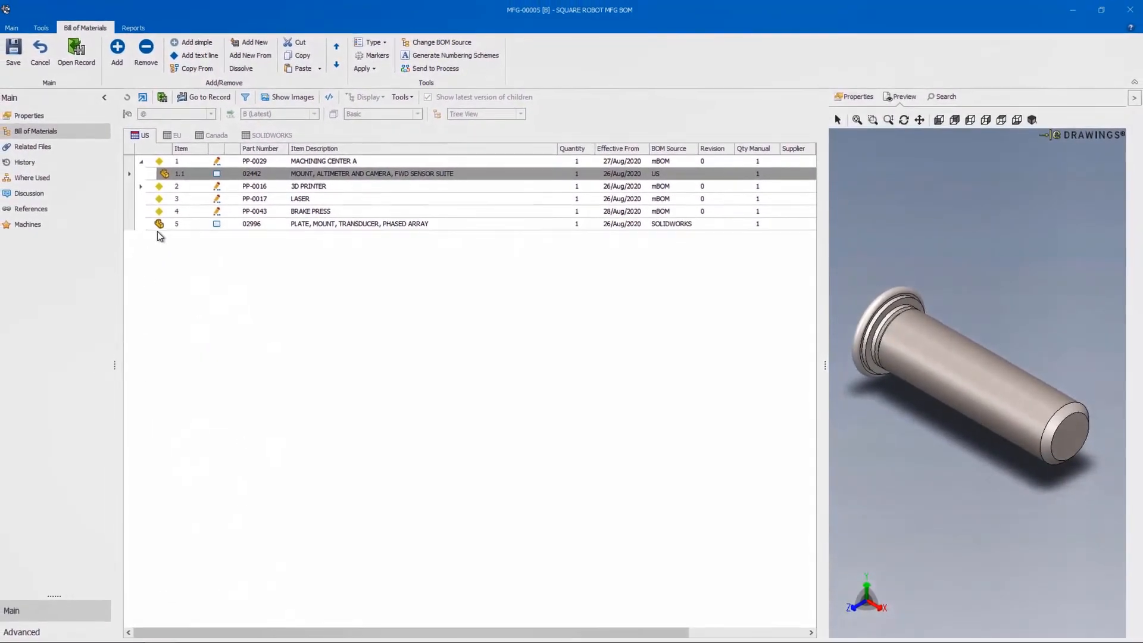
Select part 02996, PLATE, MOUNT, TRANSDUCER, PHASED ARRAY, in the US BOM and open its edit commands.
click(159, 224)
right_click(162, 229)
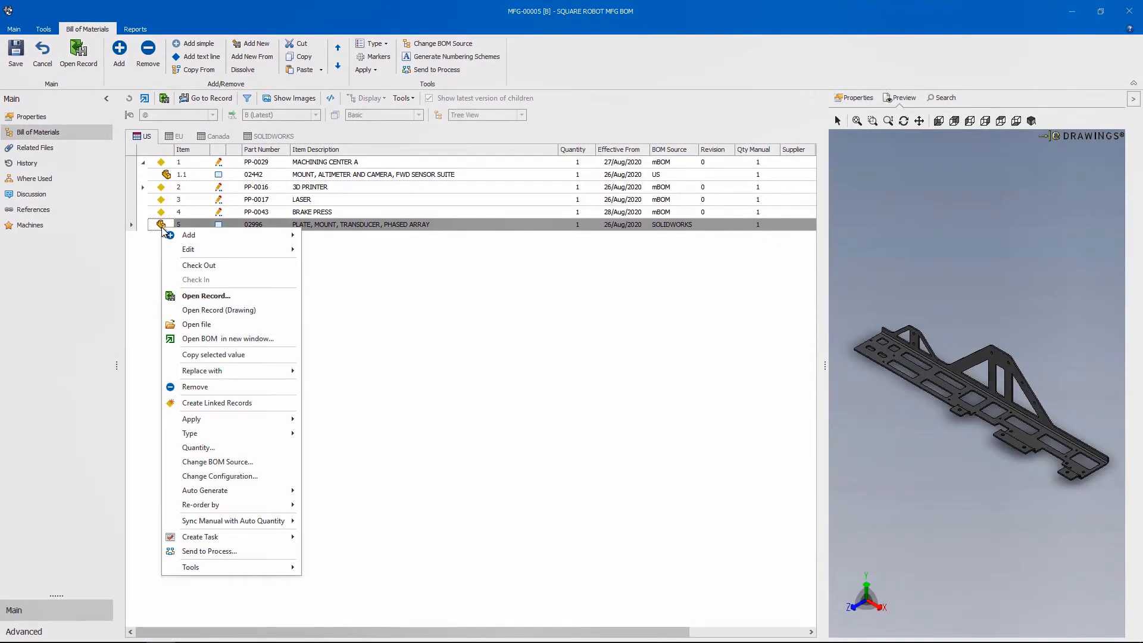
mouse_move(203, 249)
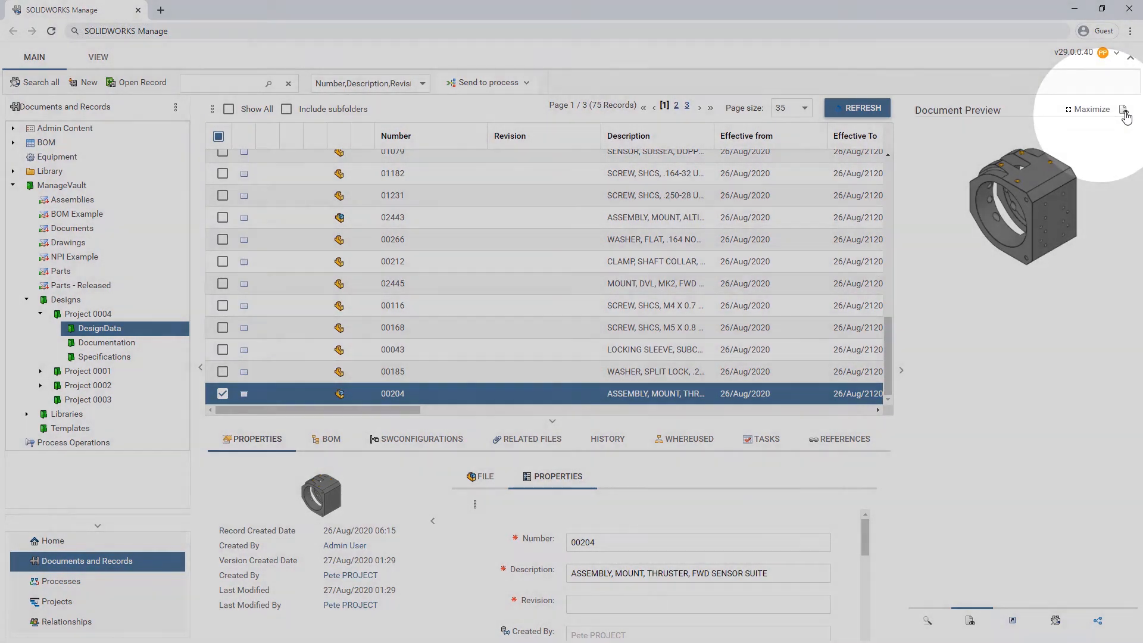
Open assembly 00204 from its document preview in SOLIDWORKS PDM Web2 and examine the 3D model from another angle.
click(1123, 111)
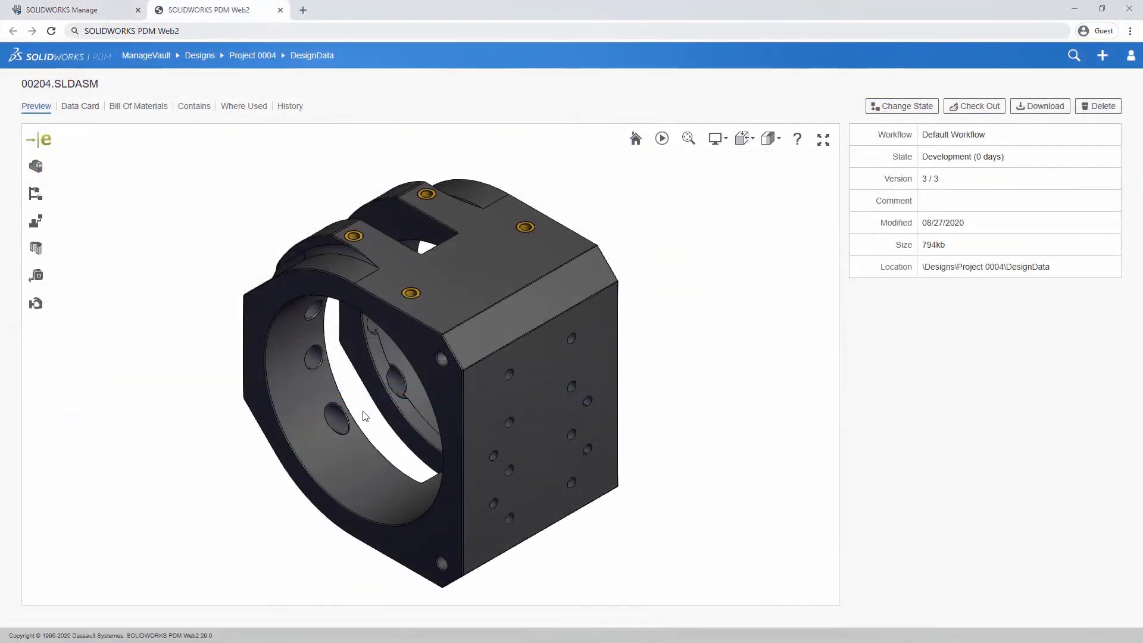
drag(364, 415, 468, 397)
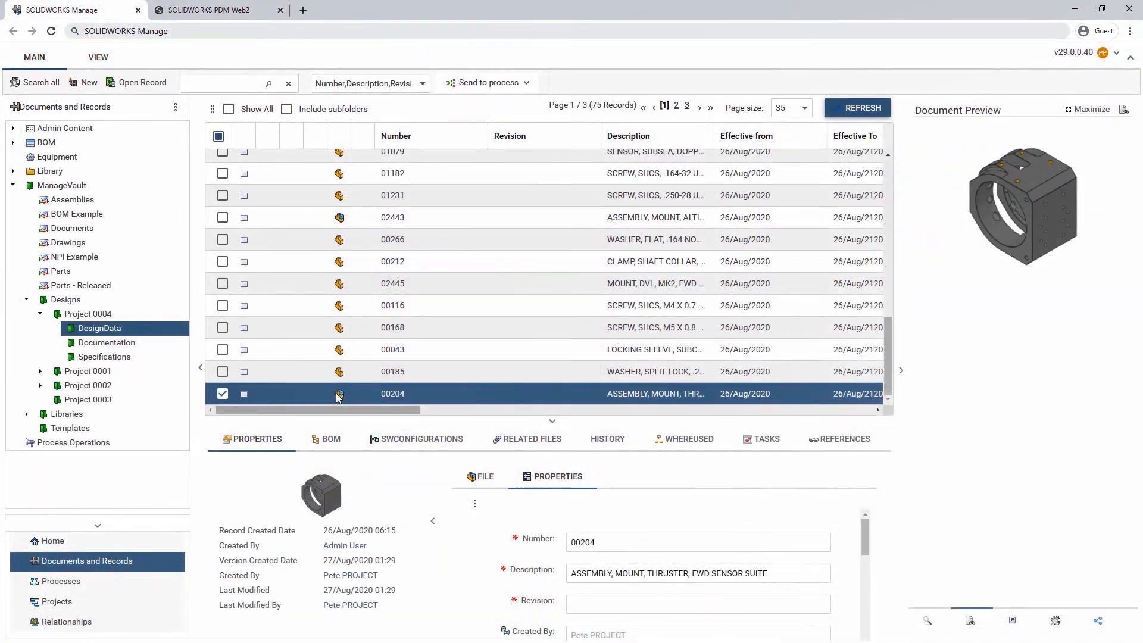
Return to SOLIDWORKS Manage and copy a share link for assembly 00204 without security options, using the Reference Files template for related files.
right_click(336, 393)
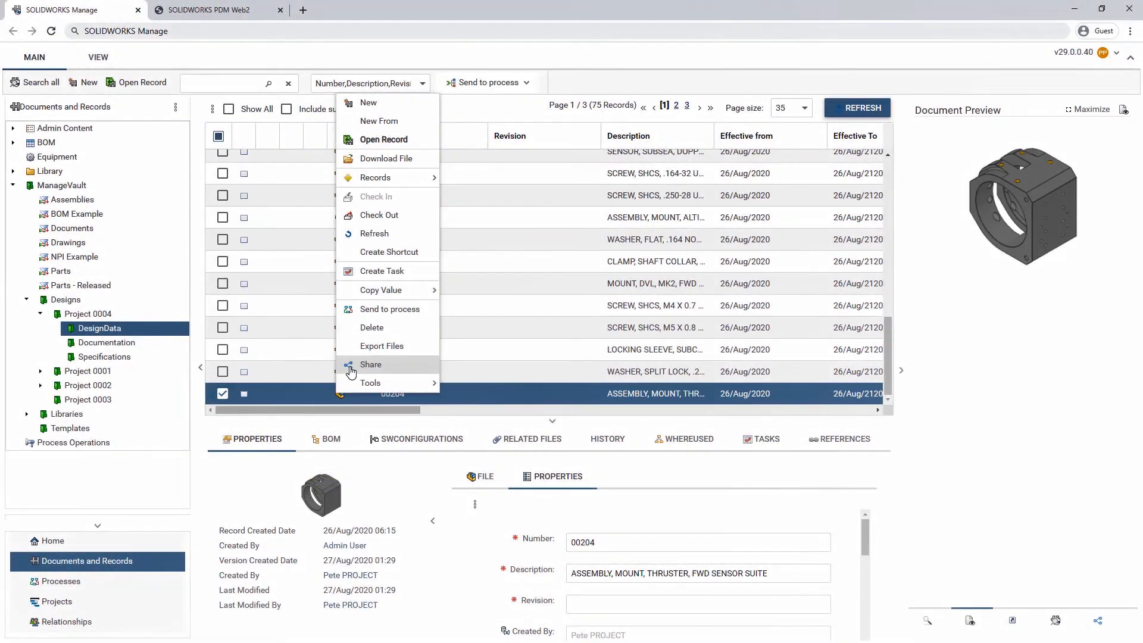
click(351, 369)
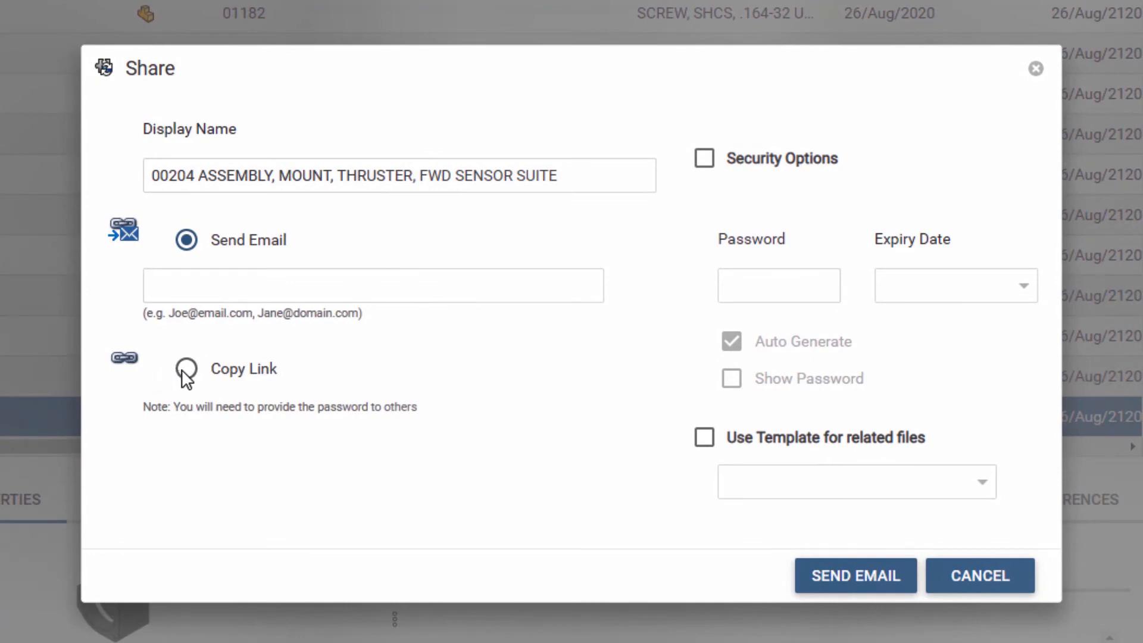
click(183, 370)
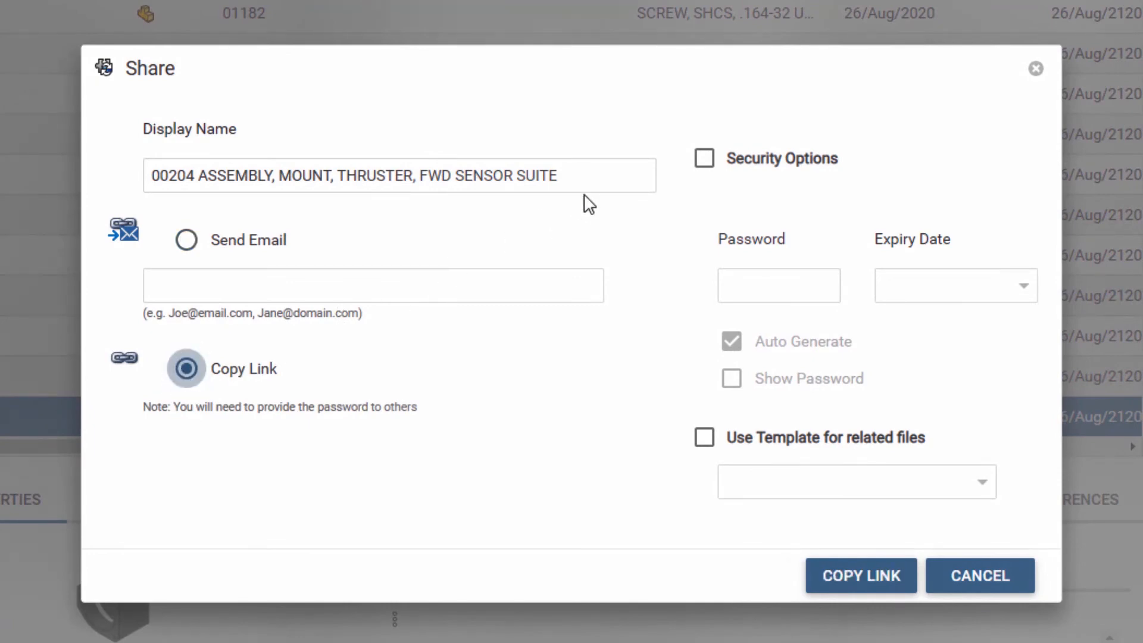
click(705, 159)
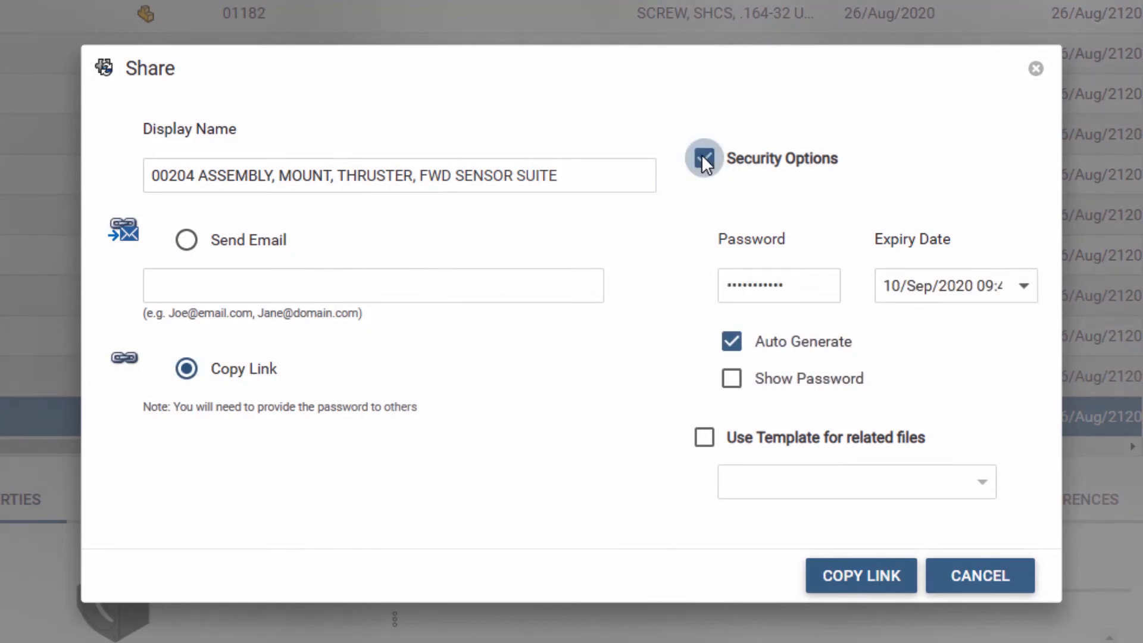
click(702, 155)
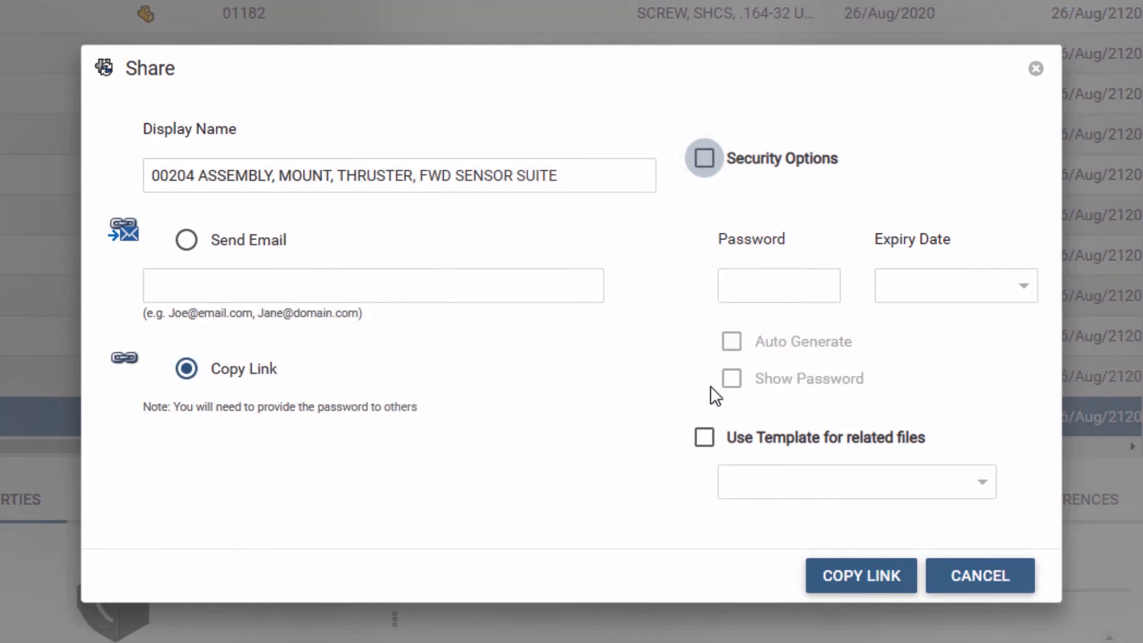
click(706, 442)
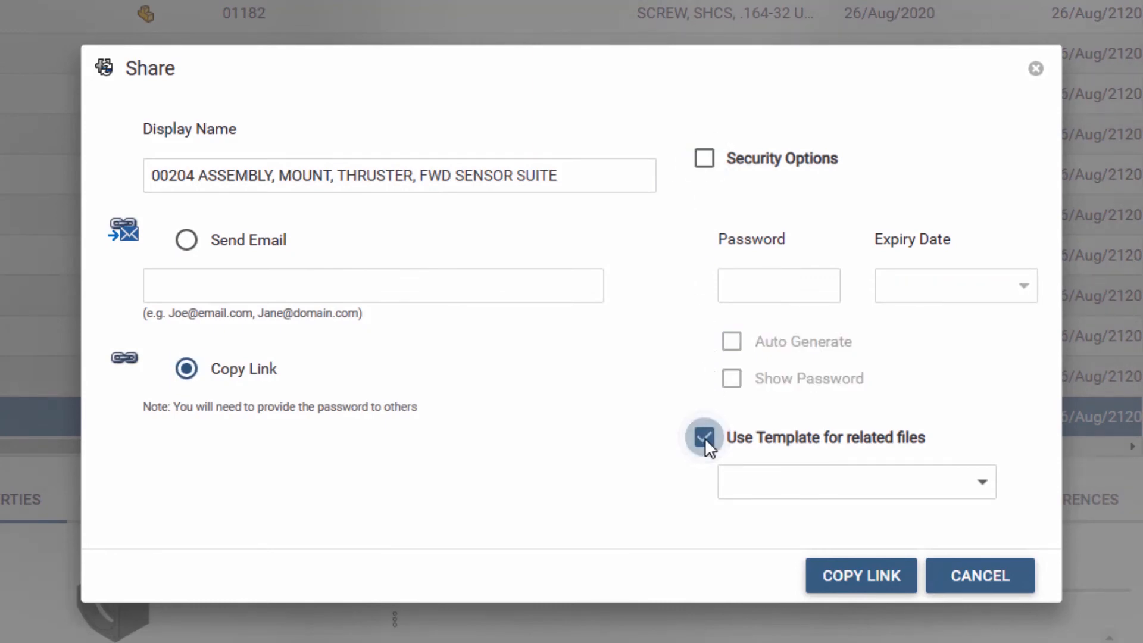
click(983, 488)
click(969, 518)
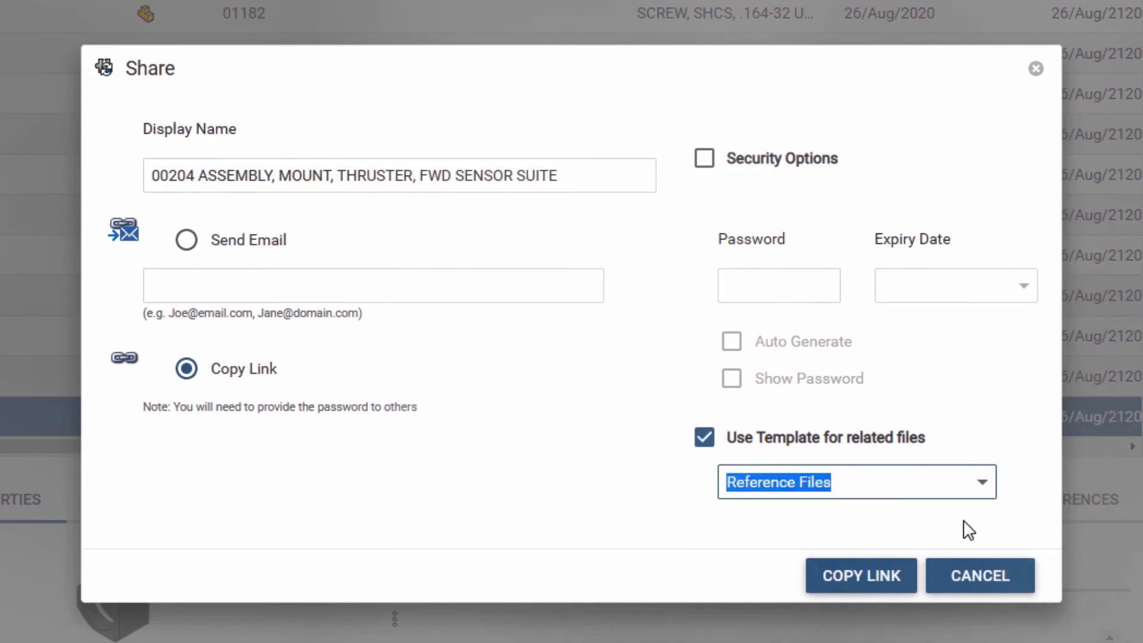
click(895, 576)
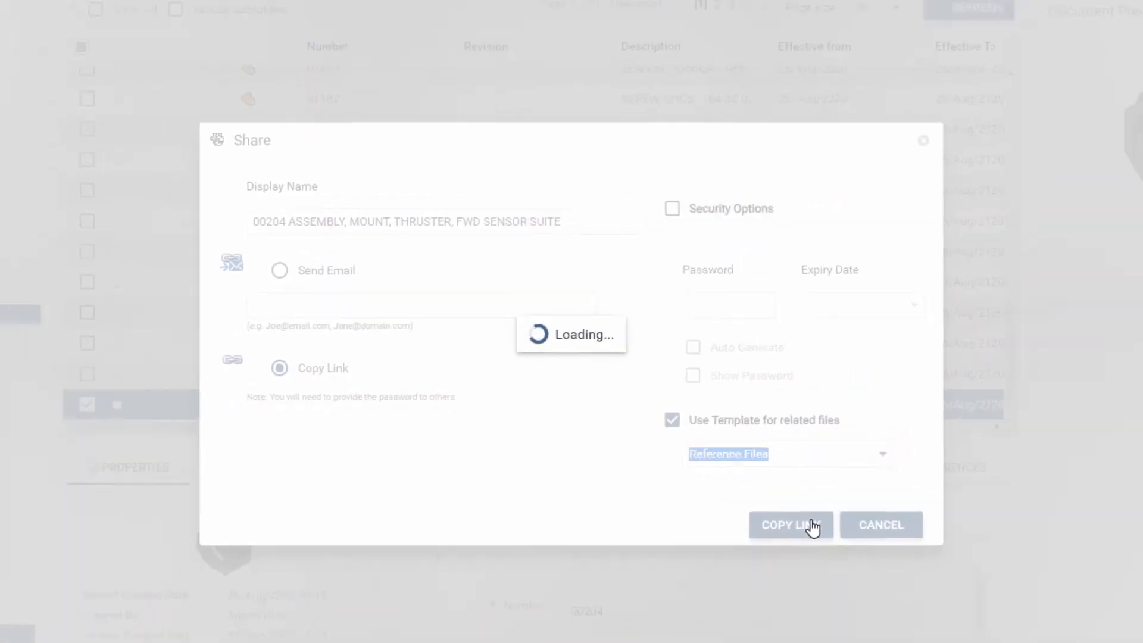